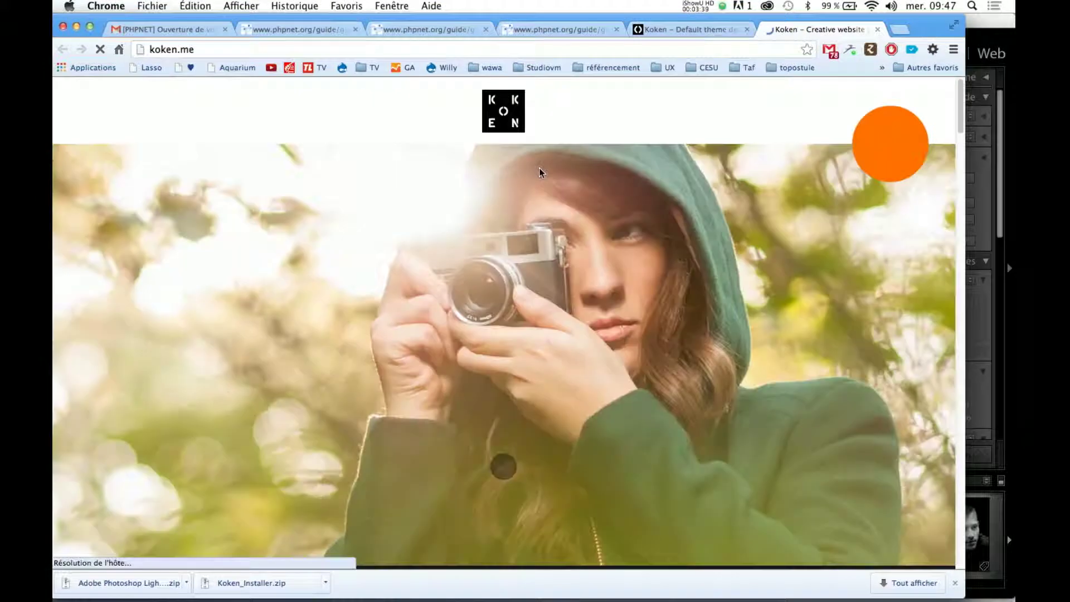
Examine the Koken homepage sections on media management, writing with embedded content, and live site previewing and editing
scroll(540, 168, "down", 10)
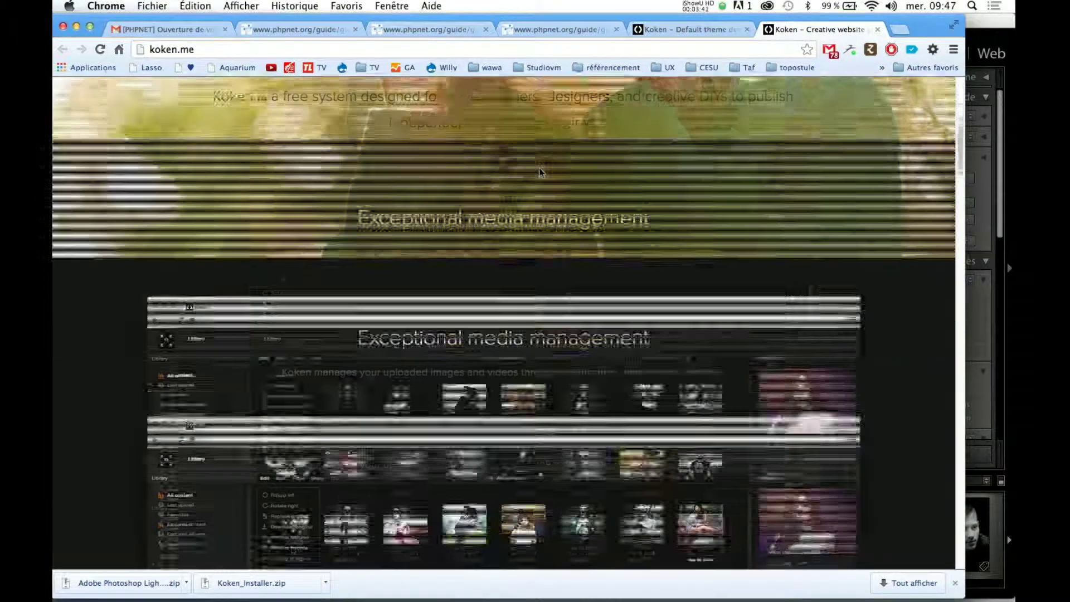
scroll(539, 168, "down", 4)
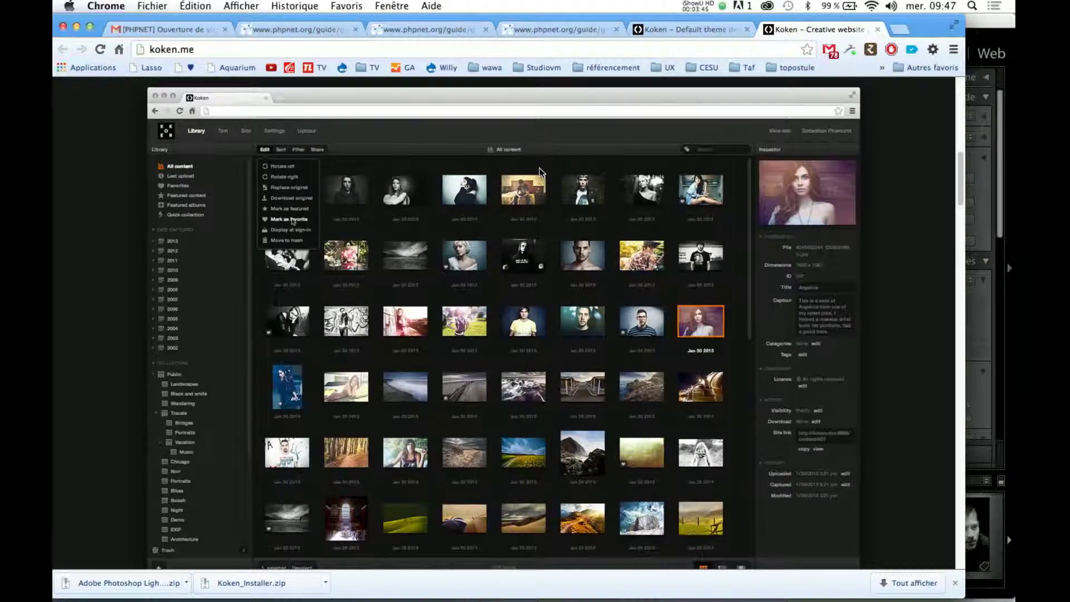
scroll(539, 171, "down", 1)
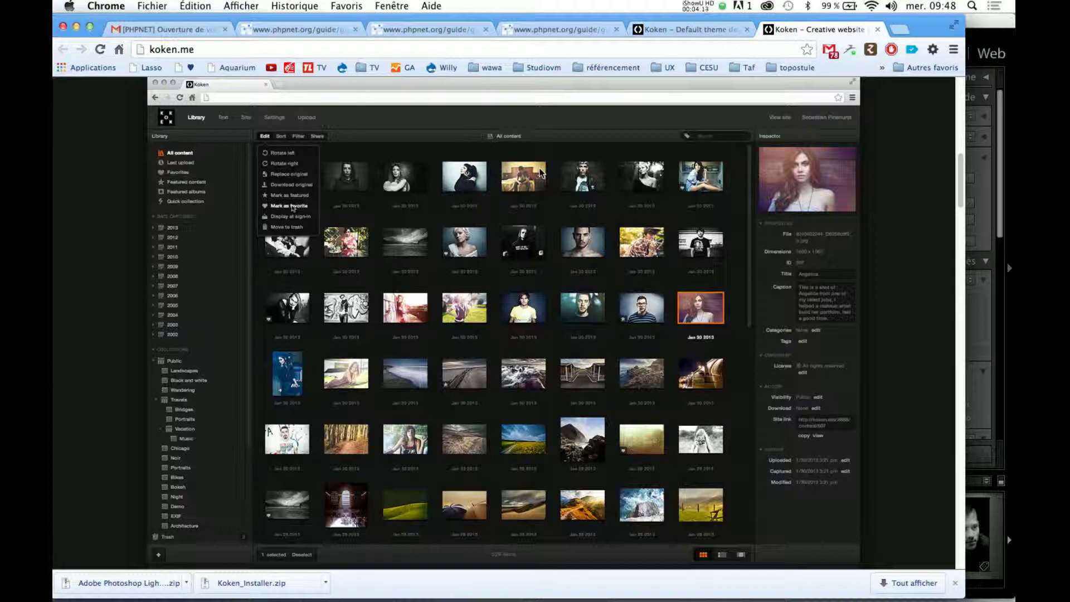
scroll(540, 173, "down", 10)
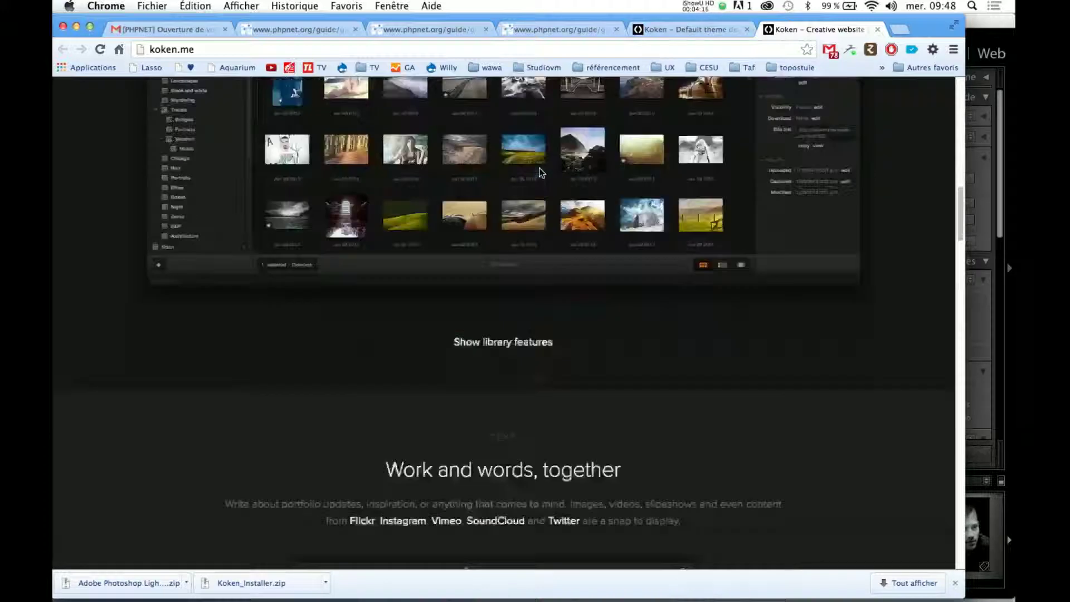
scroll(539, 173, "down", 10)
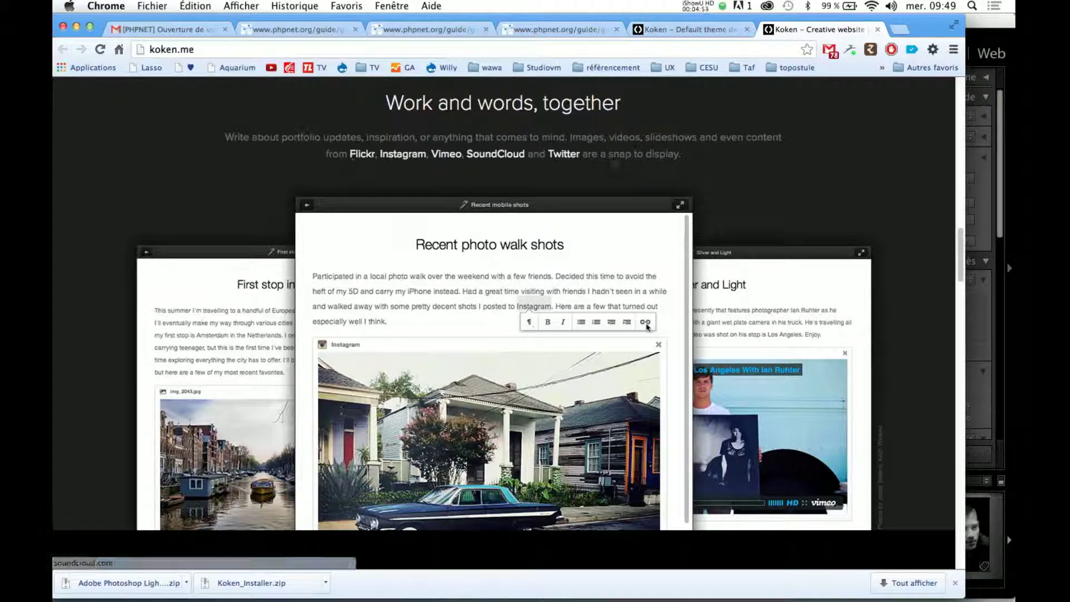
scroll(618, 163, "down", 1)
scroll(617, 162, "down", 10)
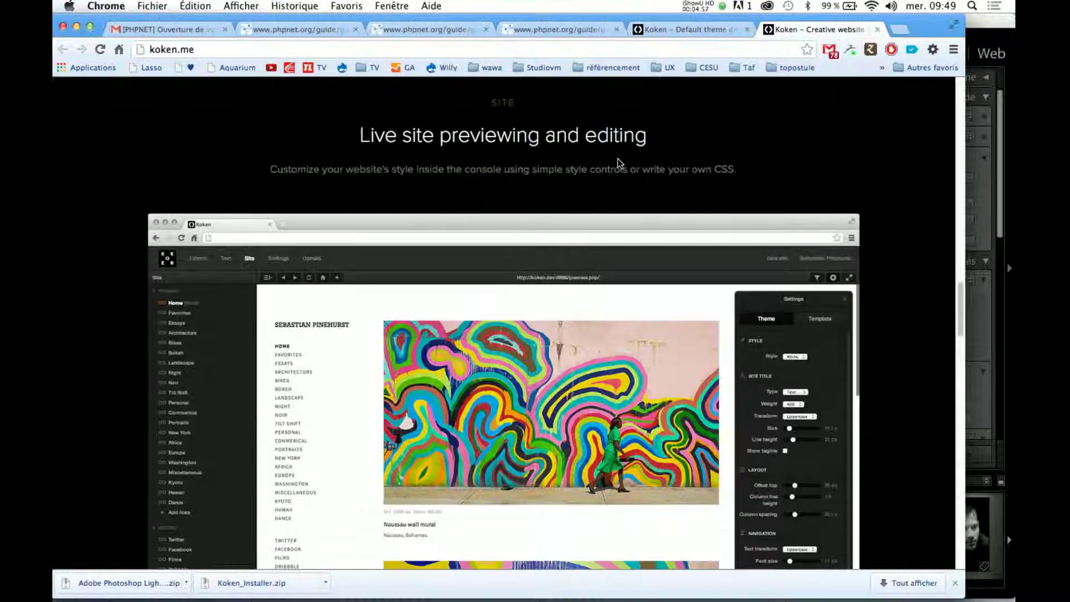
scroll(617, 162, "down", 3)
scroll(617, 163, "down", 2)
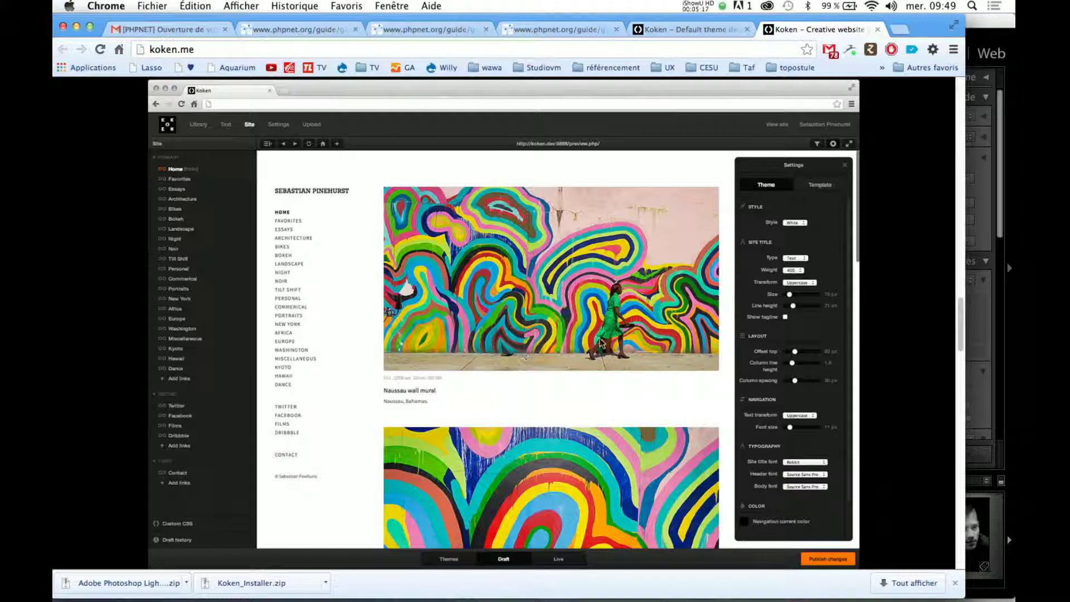
scroll(567, 377, "down", 2)
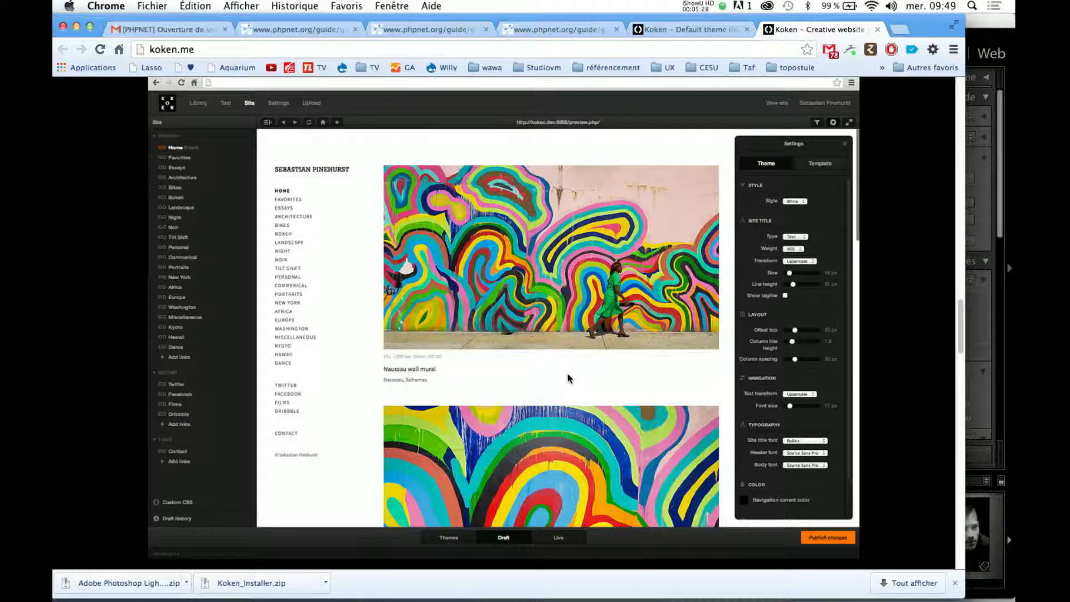
Review the built-in themes section of the Koken homepage, including the Regale sample and the list of themes
scroll(568, 374, "down", 10)
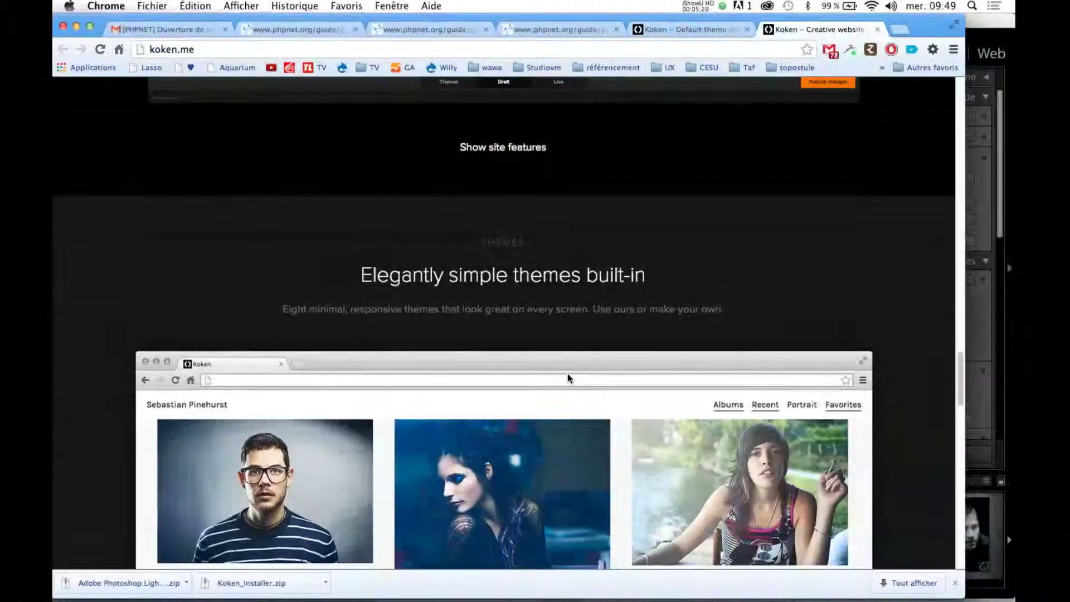
scroll(567, 377, "down", 3)
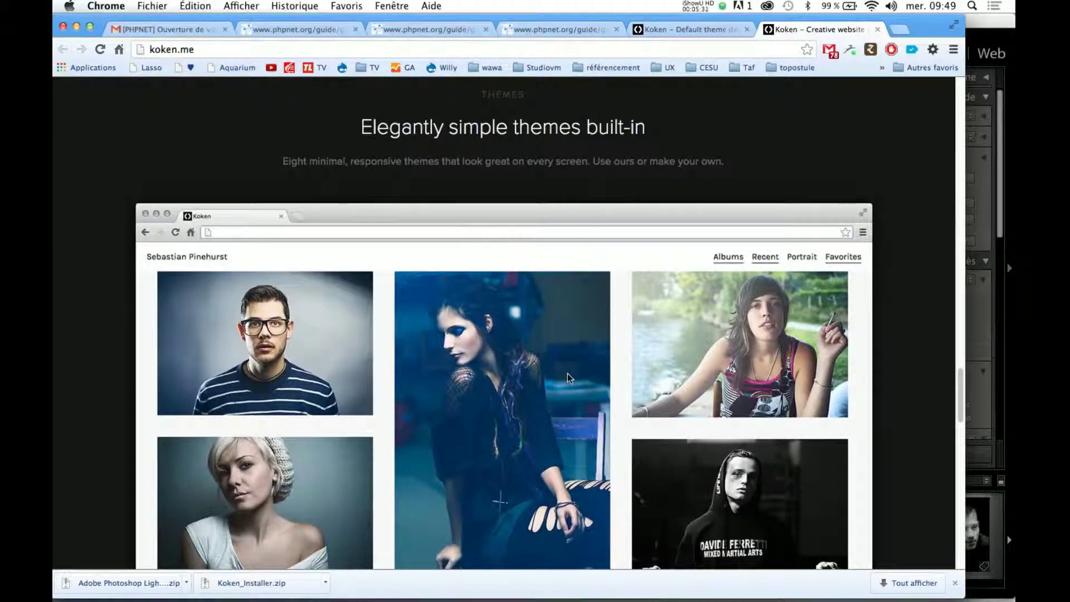
scroll(567, 376, "down", 1)
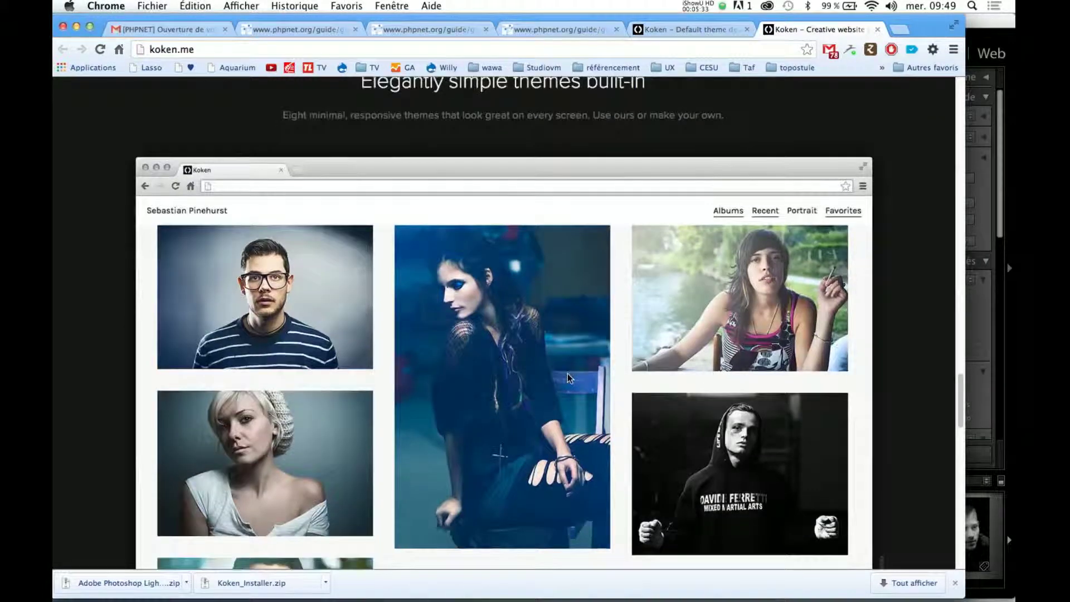
scroll(567, 377, "down", 1)
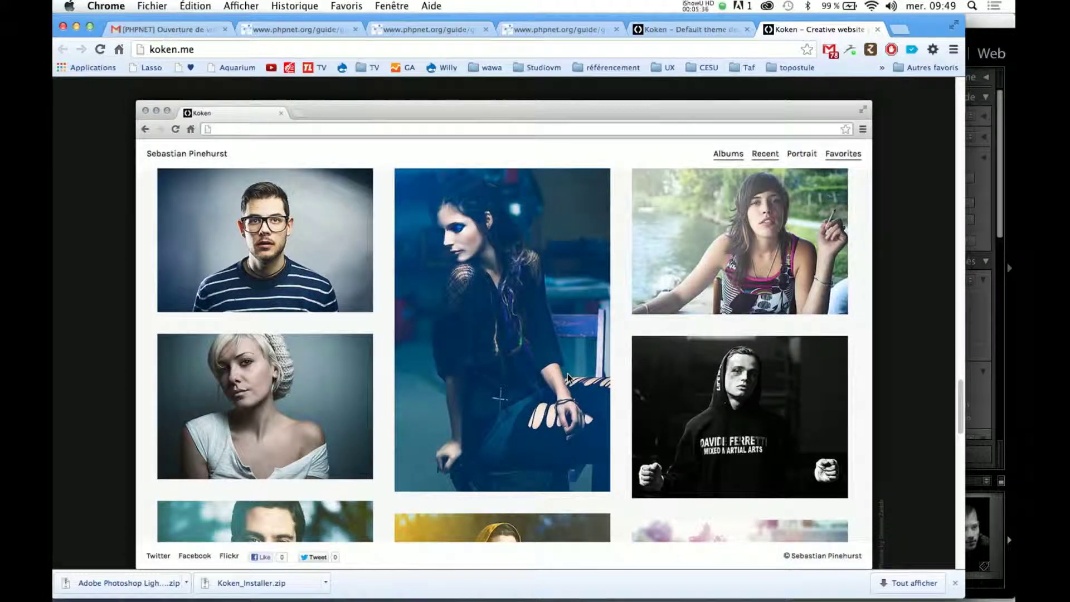
scroll(567, 374, "down", 7)
scroll(568, 373, "up", 3)
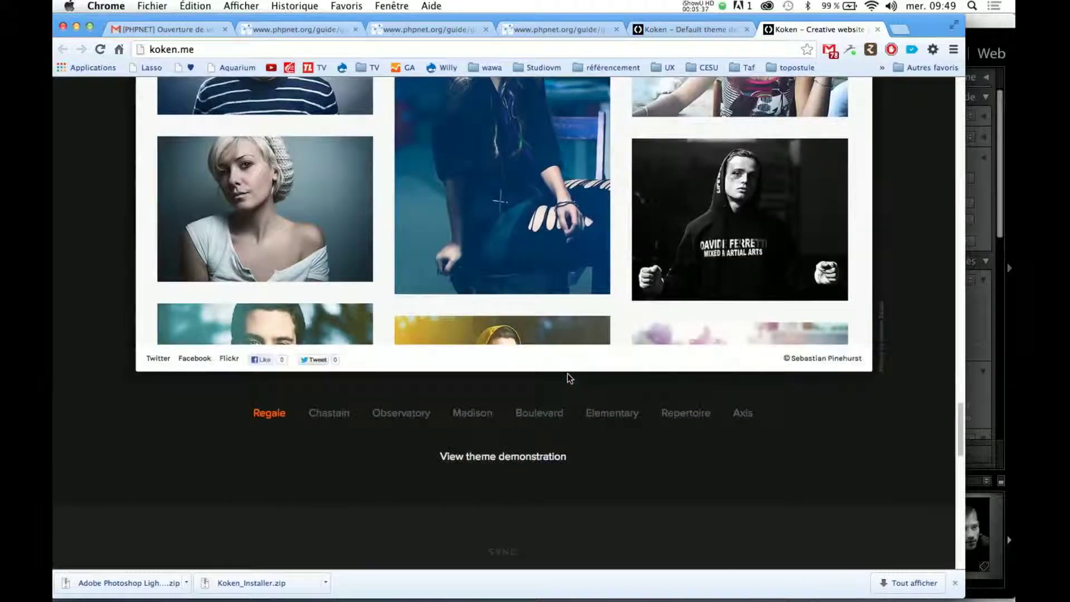
Open the publish services plugin page from the homepage's section on syncing with Adobe Photoshop Lightroom
scroll(568, 378, "down", 5)
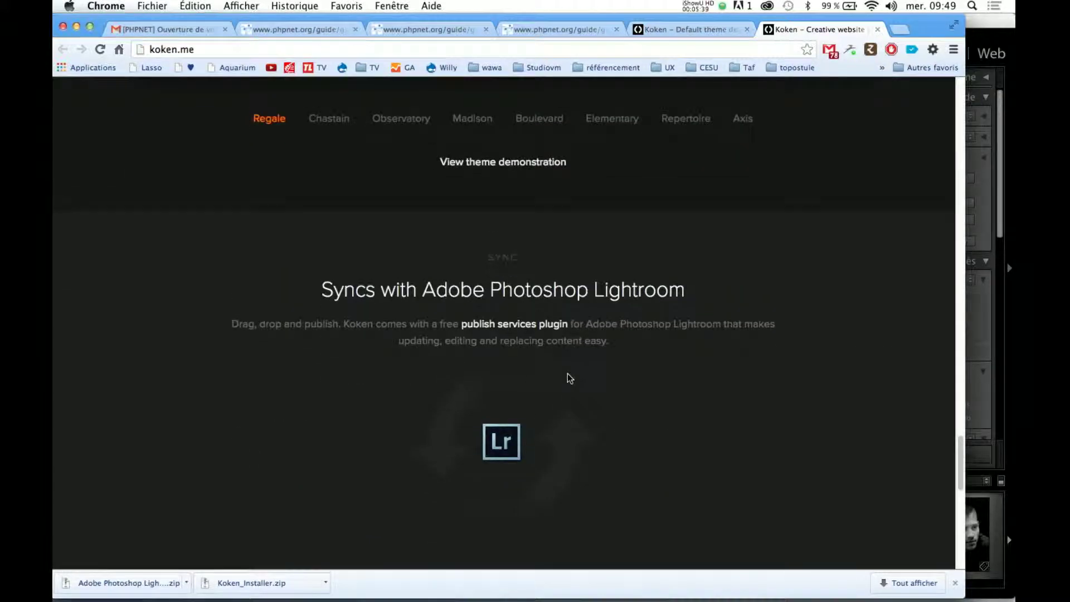
scroll(574, 346, "down", 1)
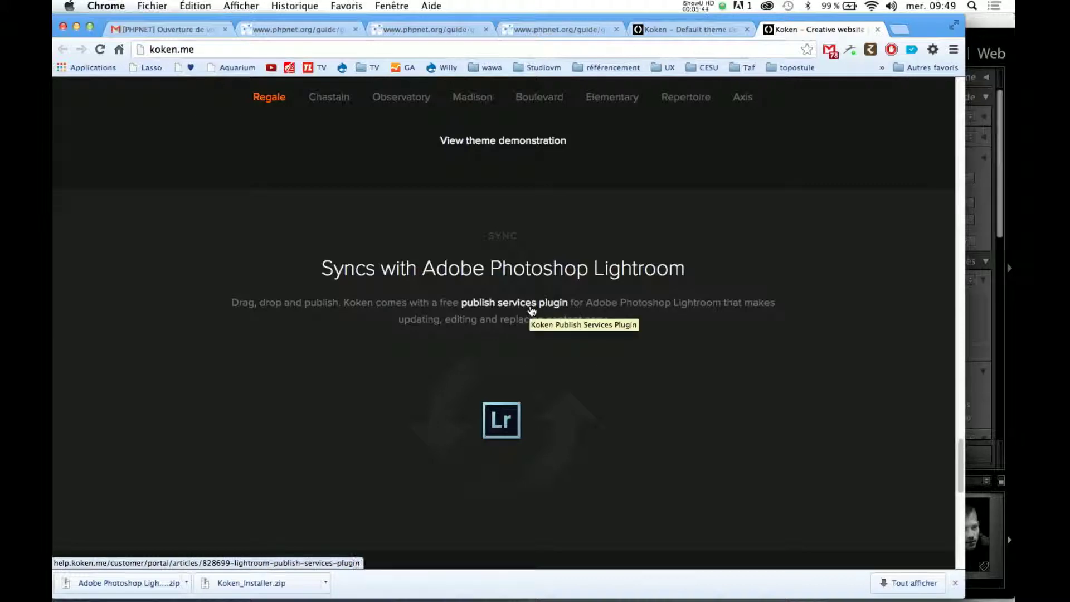
left_click(532, 310)
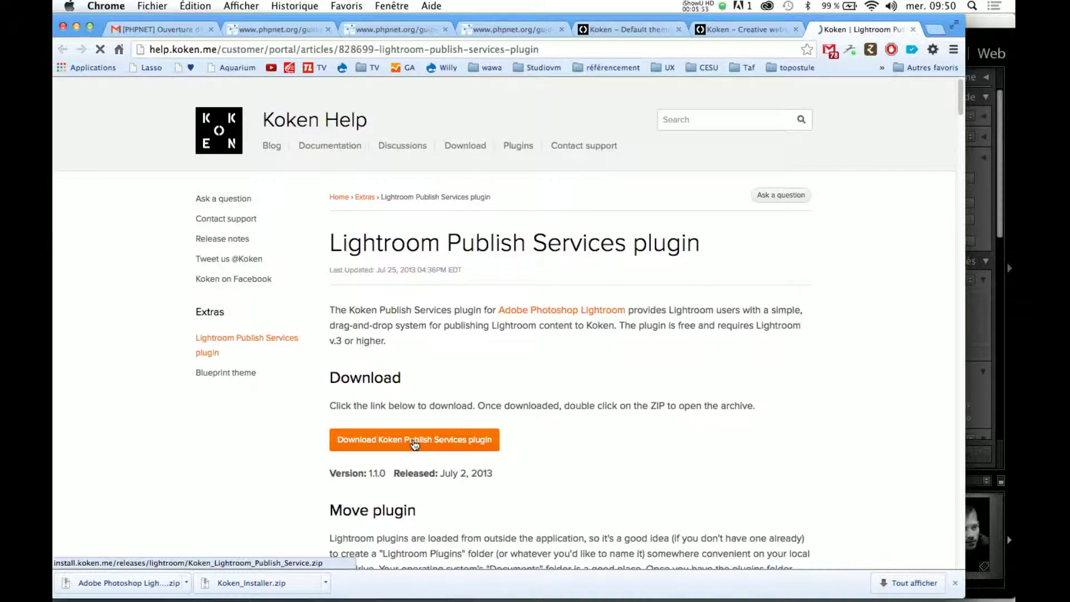
Download the Koken Publish Services plugin into the Applications folder as Adobe Photoshop Lightroom 5, replacing the existing file
left_click(414, 441)
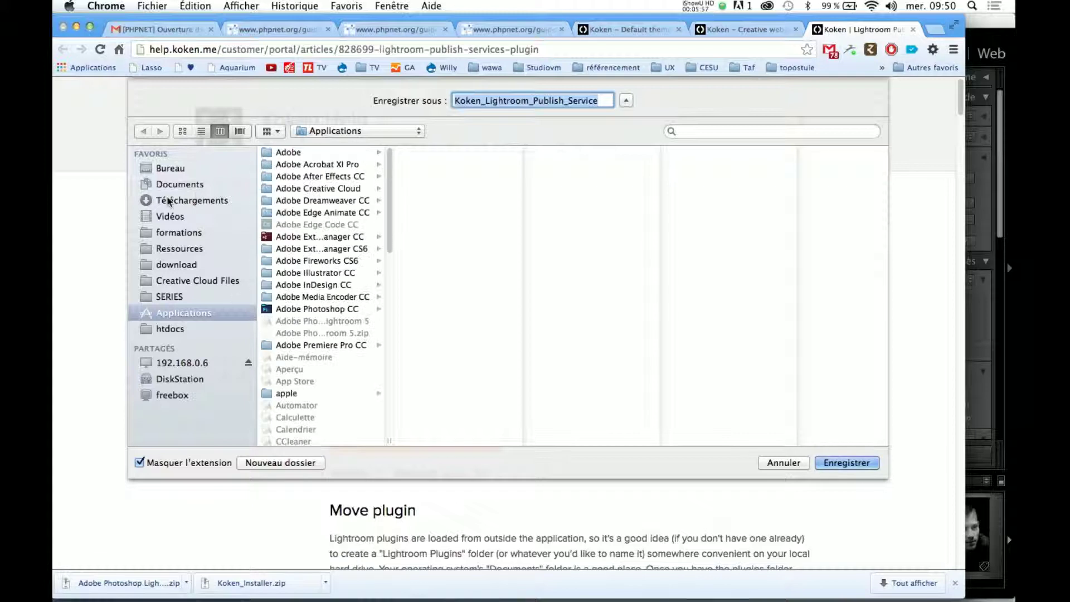
left_click(331, 308)
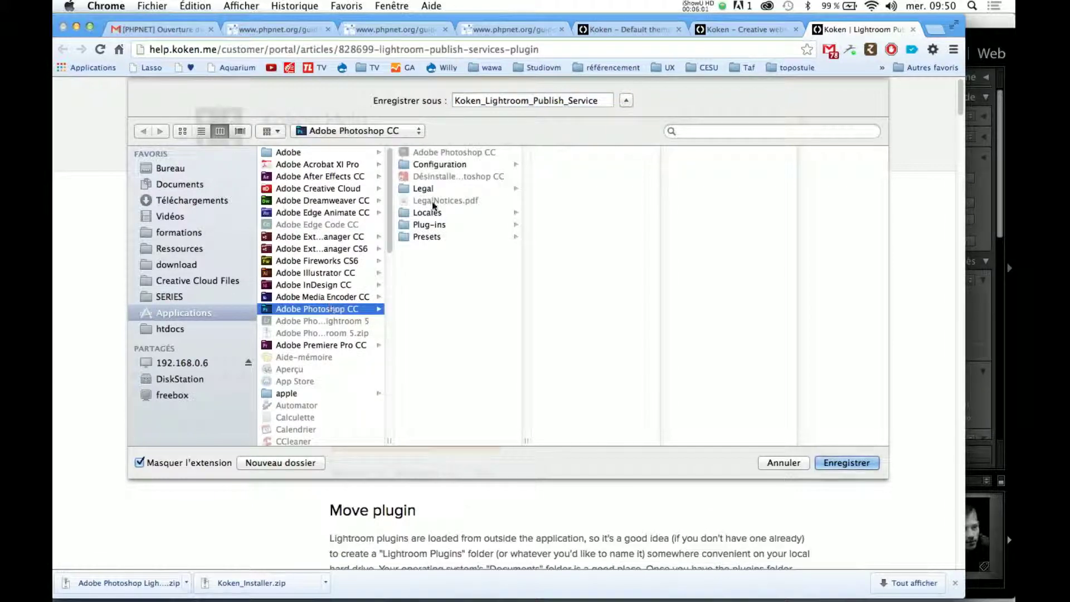
left_click(440, 224)
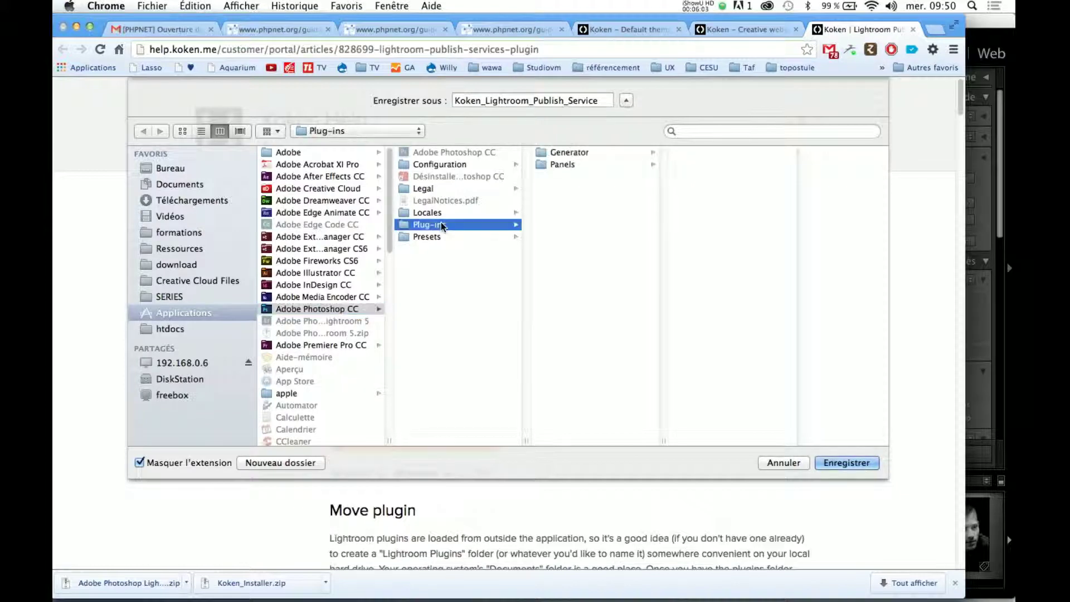
left_click(348, 322)
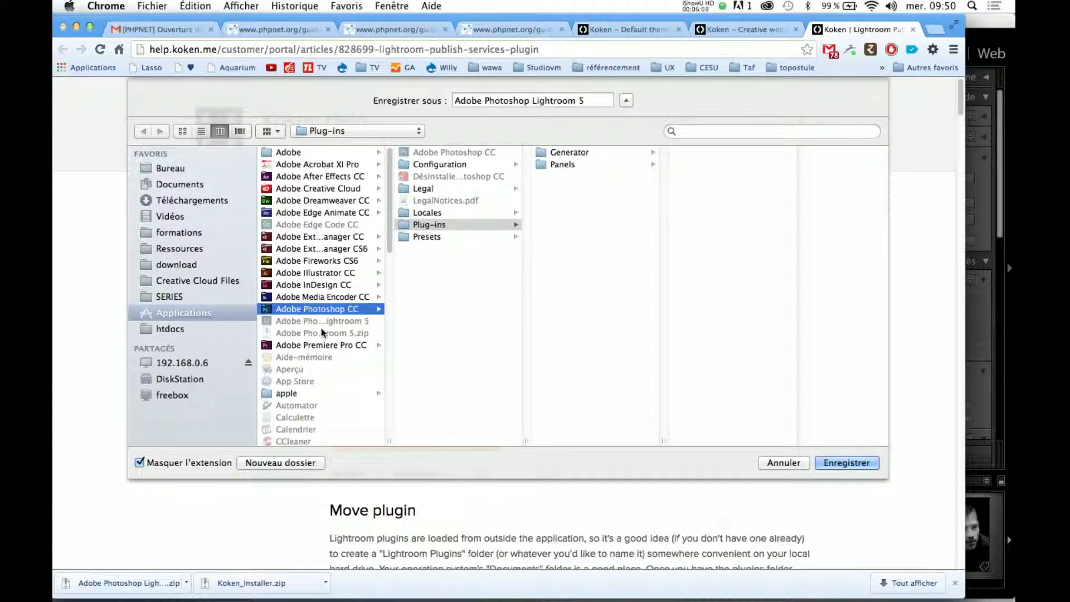
left_click(190, 311)
left_click(846, 462)
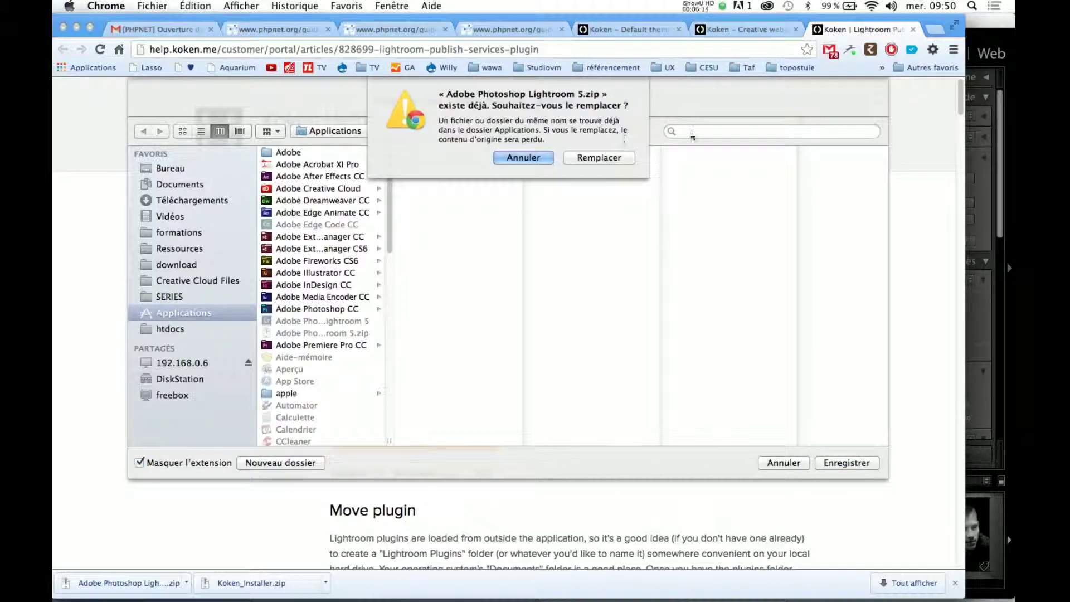
left_click(614, 153)
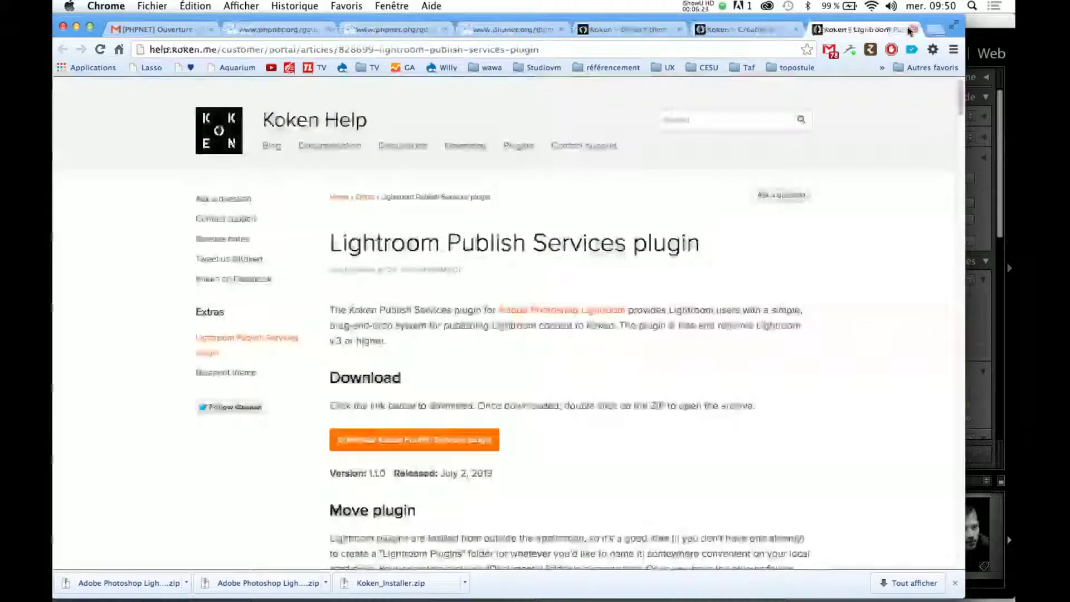
Close the plugin help page and download Koken_Installer to the Bureau folder through the homepage's Koken 0.10 beta download
key("super+w")
scroll(574, 225, "down", 5)
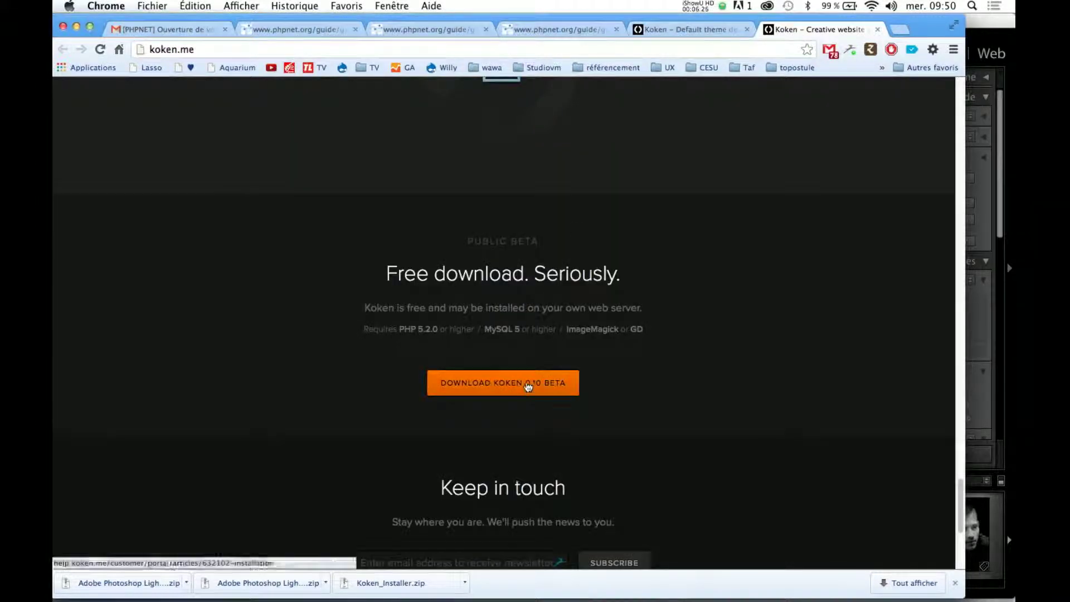
left_click(527, 385)
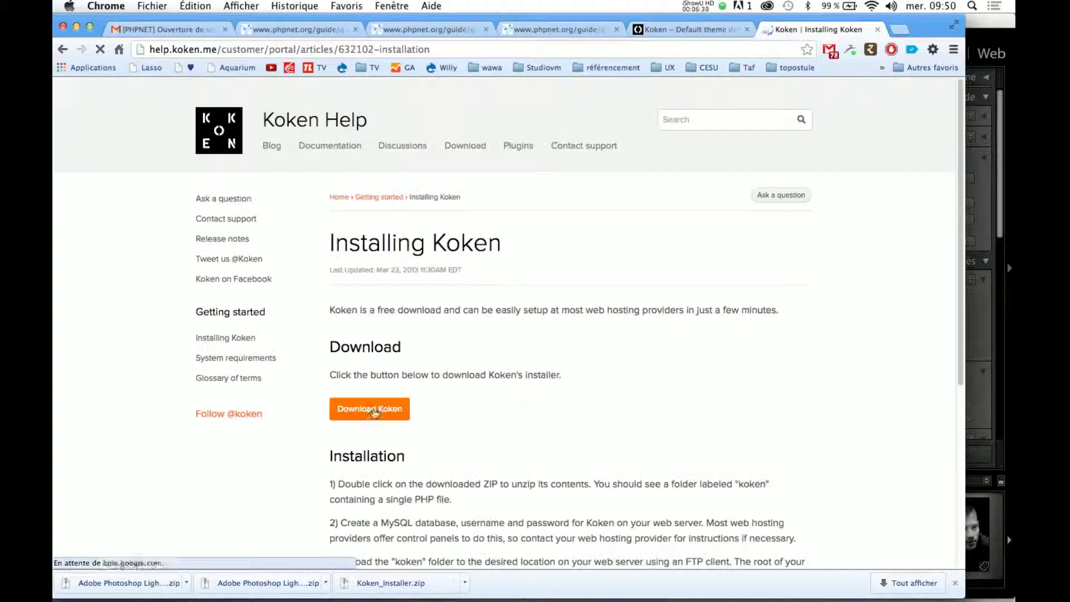
left_click(373, 411)
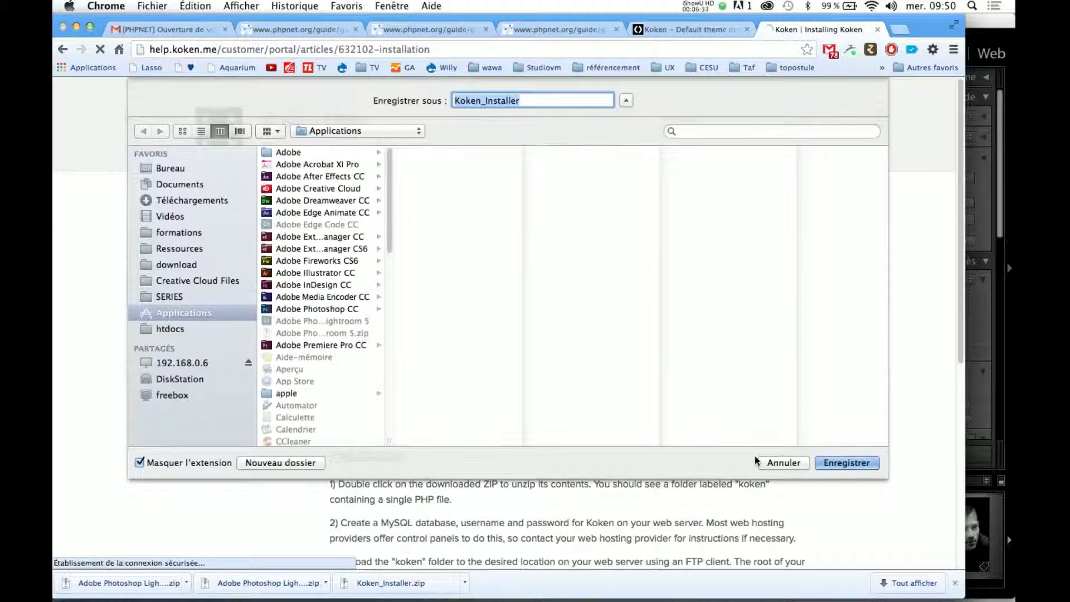
left_click(167, 168)
left_click(848, 462)
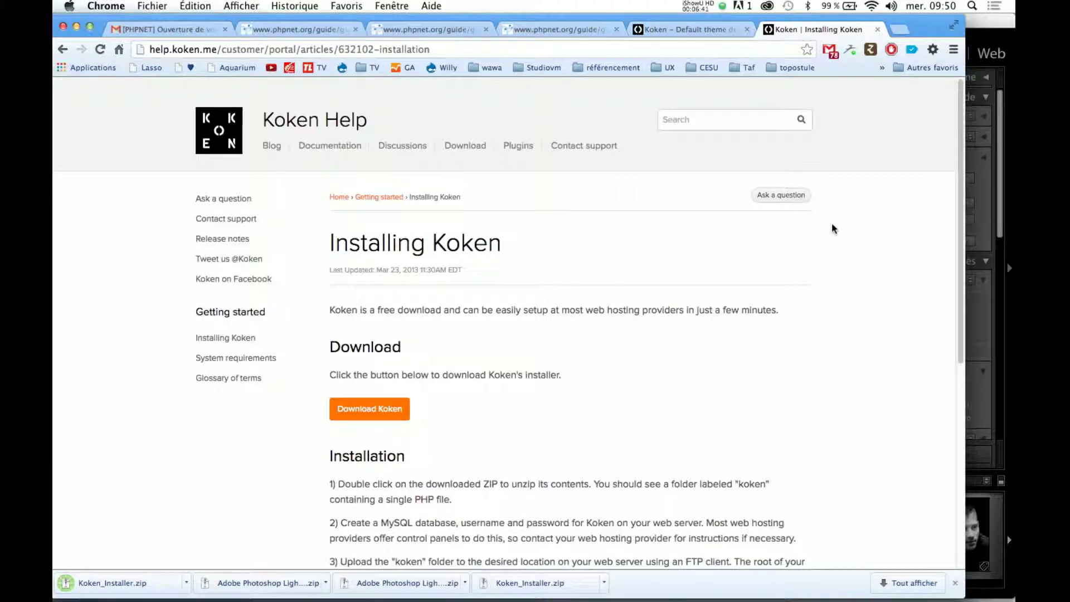
Return to the Koken theme demo page and preview the Axis theme
left_click(704, 29)
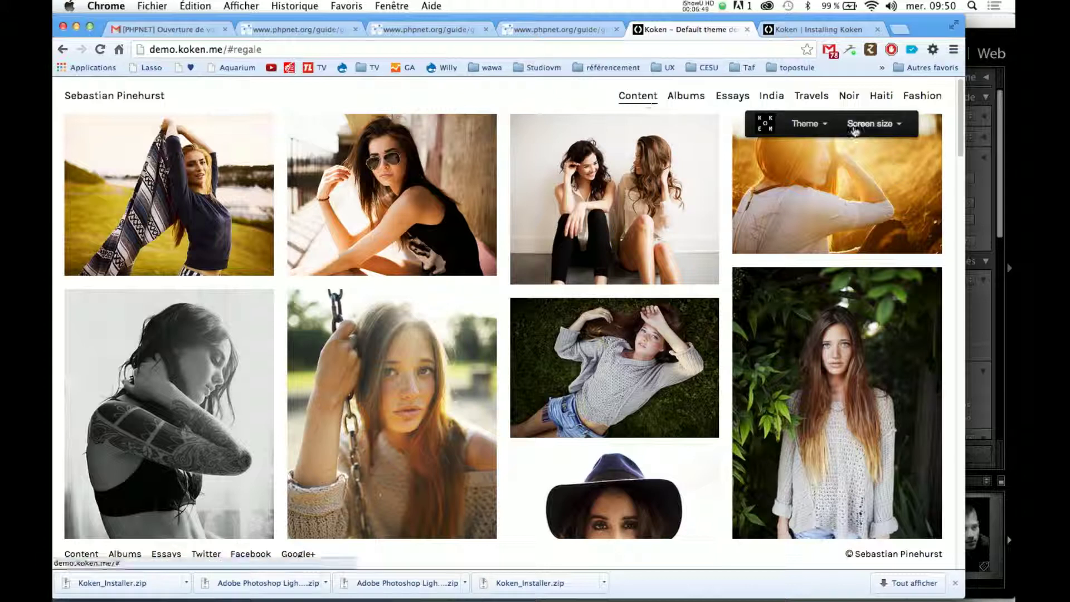
left_click(808, 124)
left_click(809, 152)
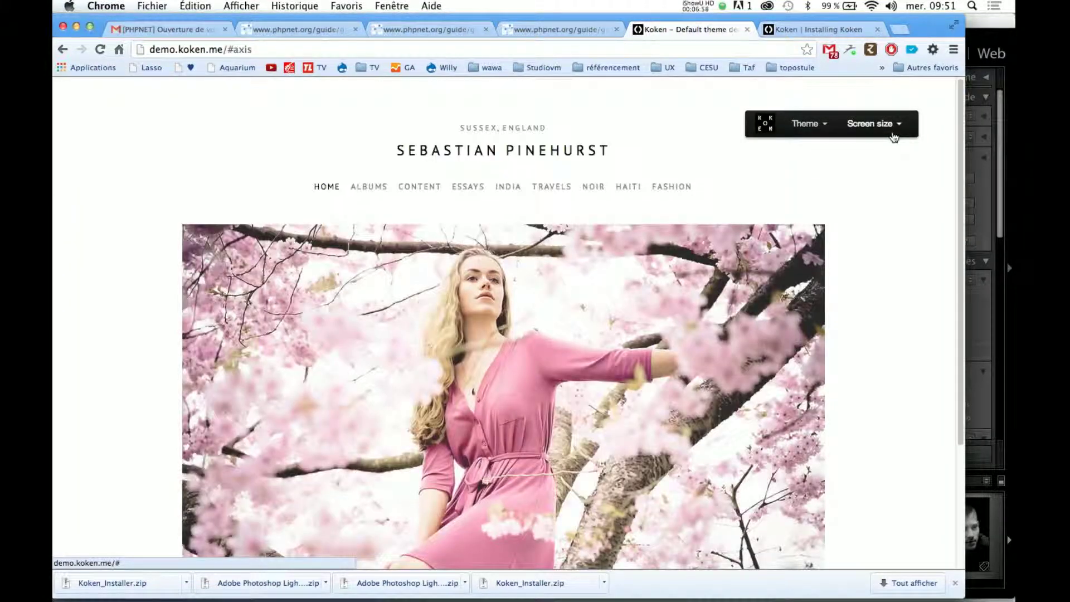
Preview the Axis theme at the Mobile (Portrait) screen size and look through its home page
left_click(881, 132)
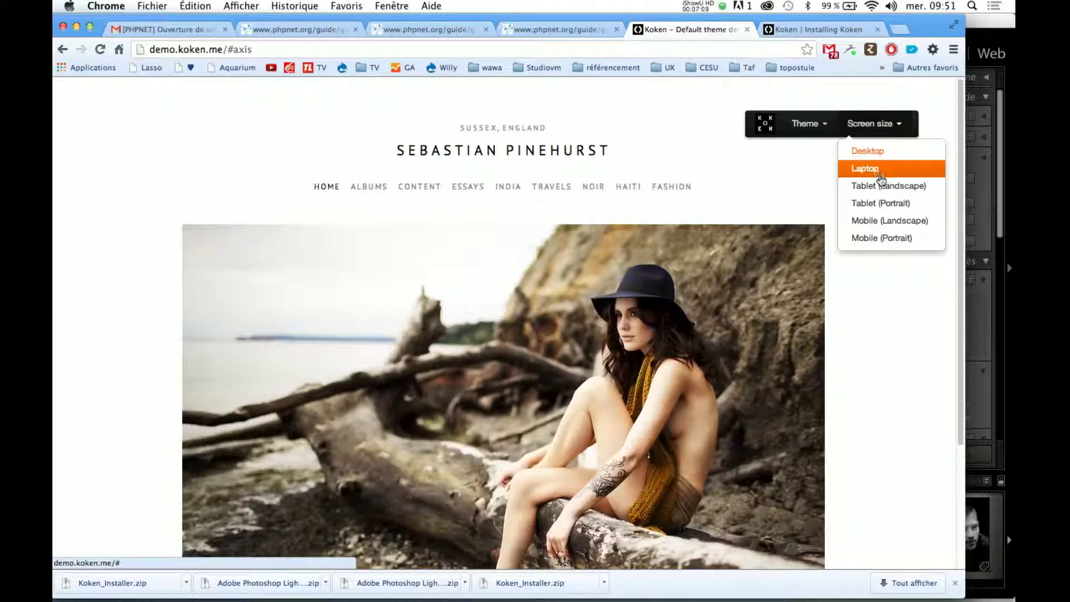
left_click(857, 196)
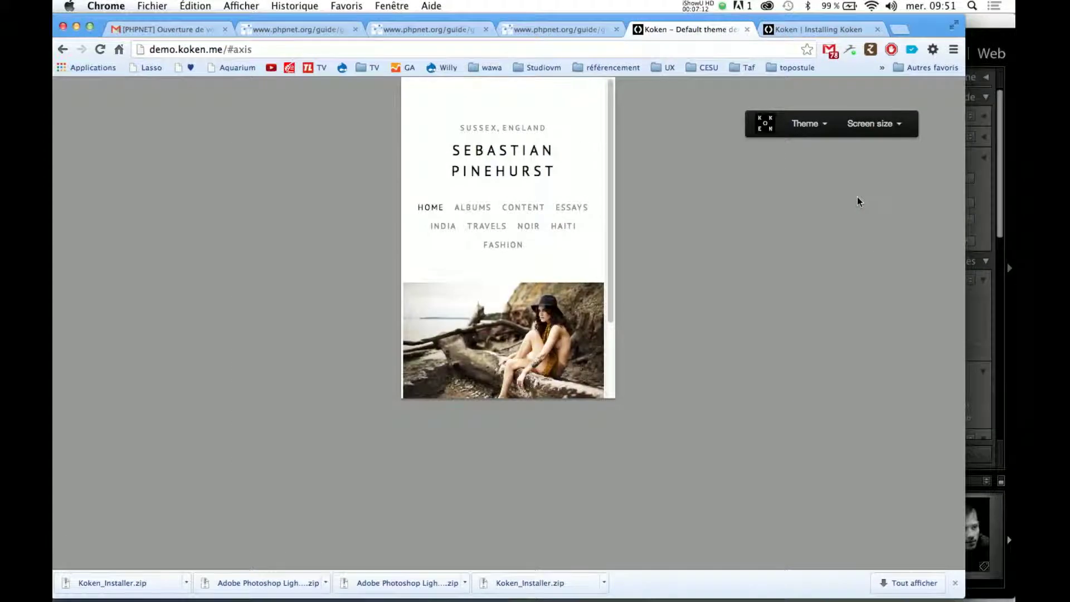
scroll(577, 234, "down", 1)
scroll(576, 236, "up", 1)
scroll(574, 232, "down", 4)
scroll(577, 233, "up", 4)
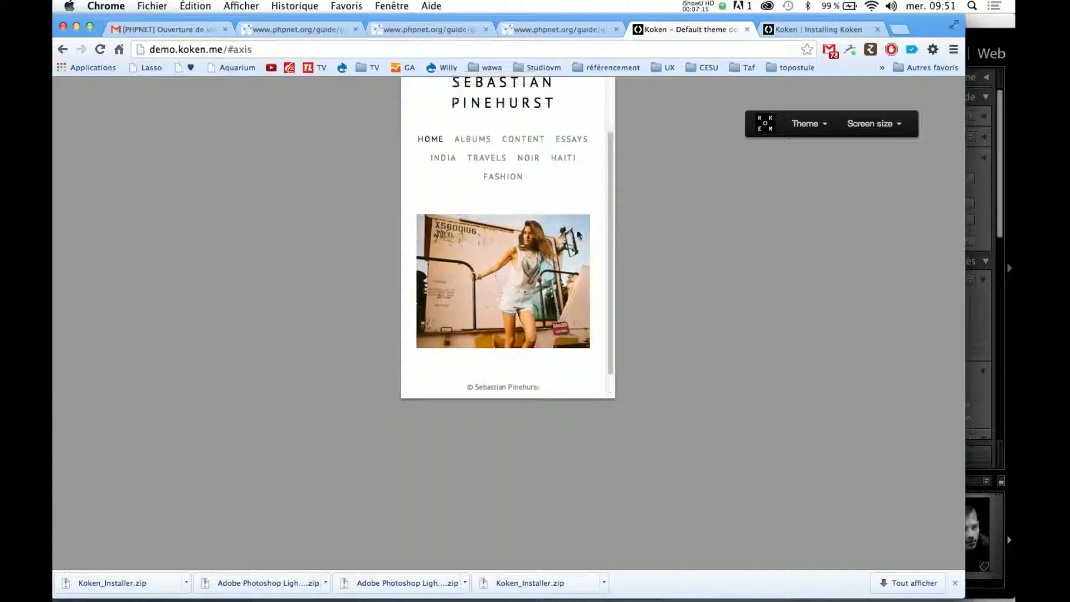
scroll(577, 234, "down", 4)
scroll(577, 234, "up", 4)
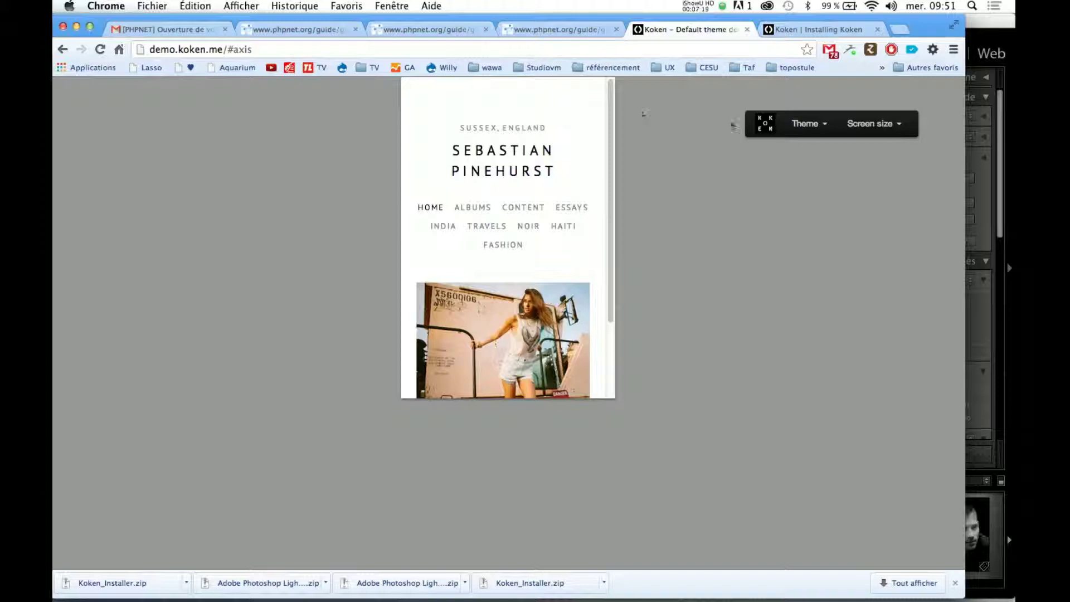
Switch the mobile preview to the Regale theme and open its navigation menu
left_click(796, 126)
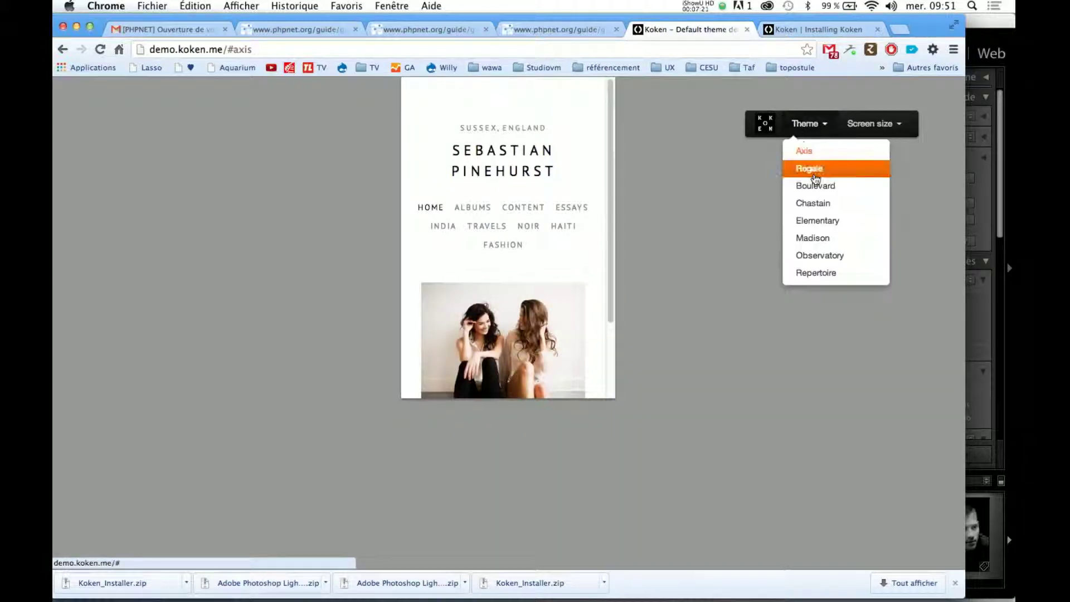
left_click(812, 167)
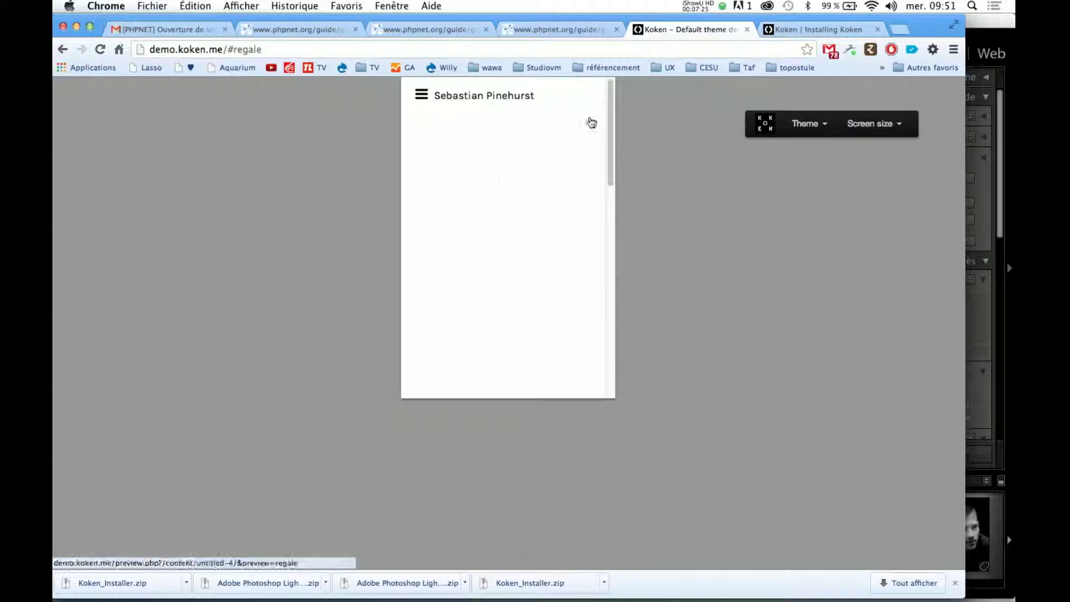
left_click(421, 95)
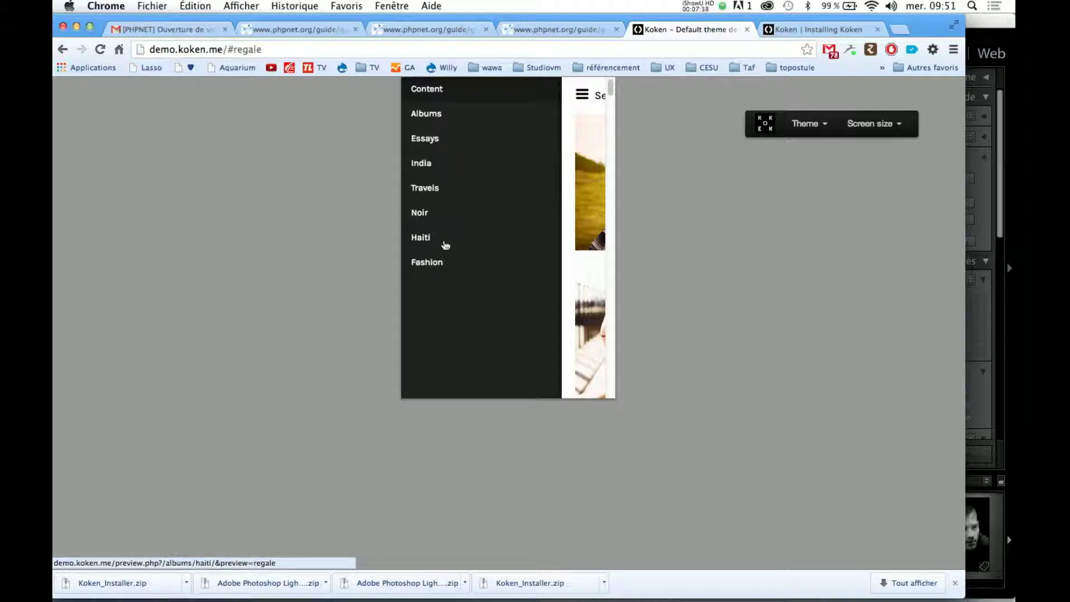
Close the Regale theme's navigation menu and look through the photos on its mobile home page
left_click(582, 95)
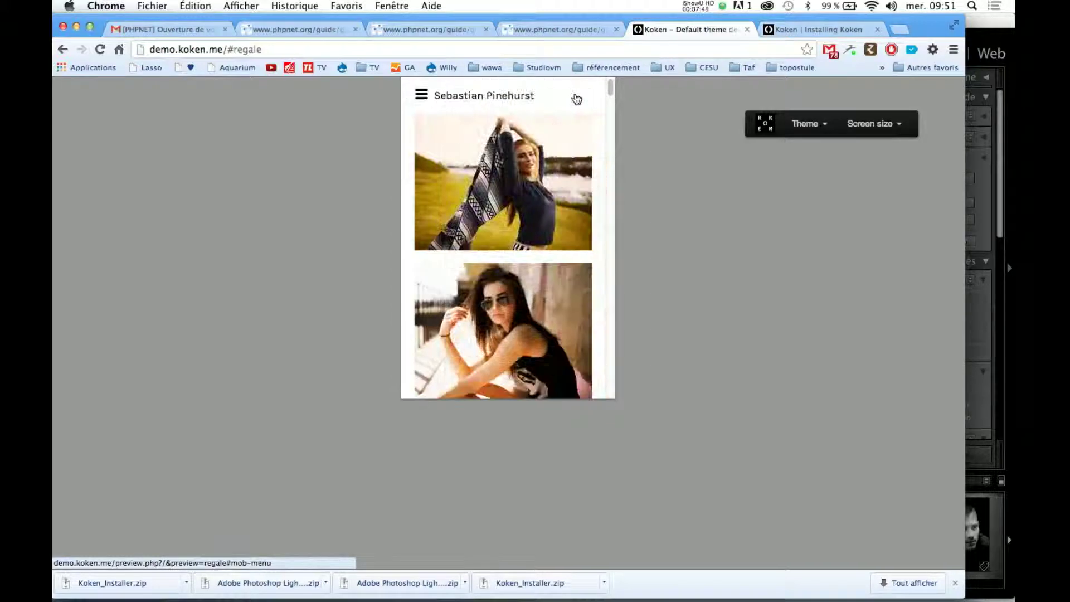
scroll(497, 240, "down", 5)
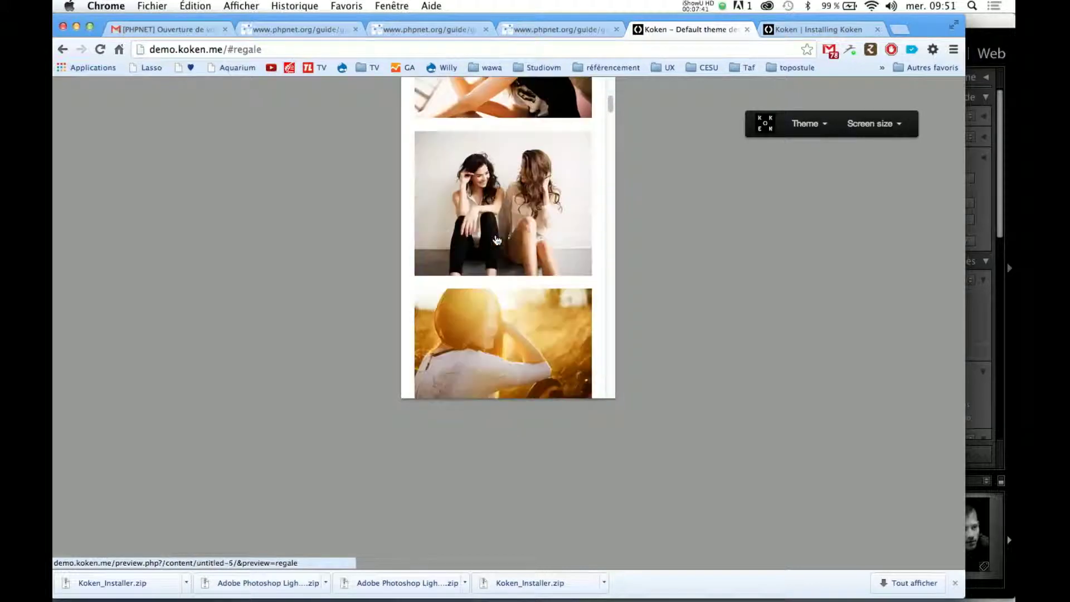
scroll(497, 240, "up", 8)
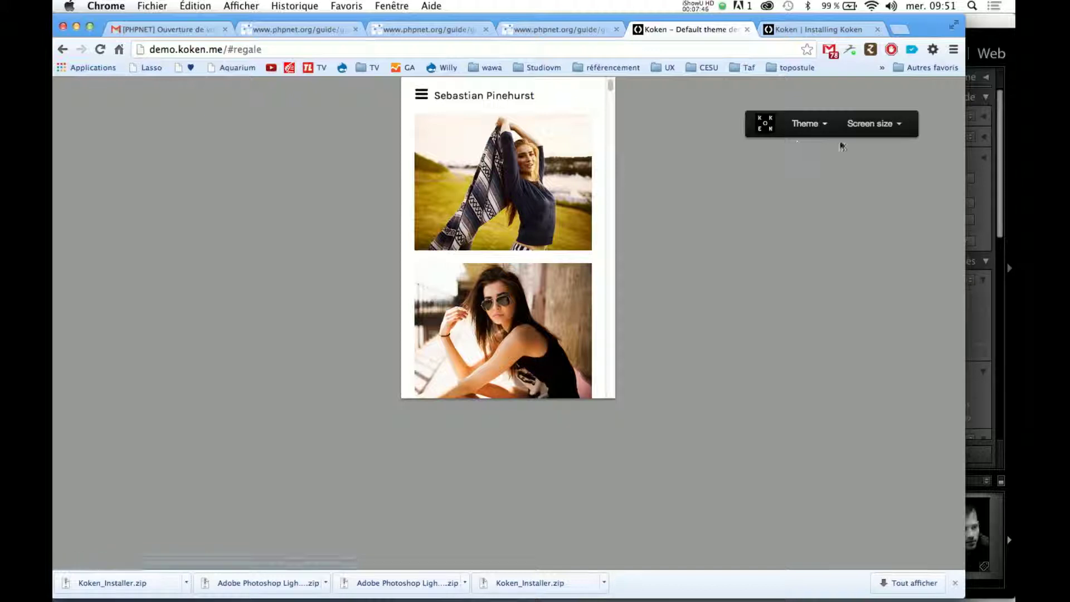
Preview the Regale theme at increasing screen sizes: Mobile (Landscape), Tablet (Portrait), Tablet (Landscape) and up to Desktop
left_click(874, 124)
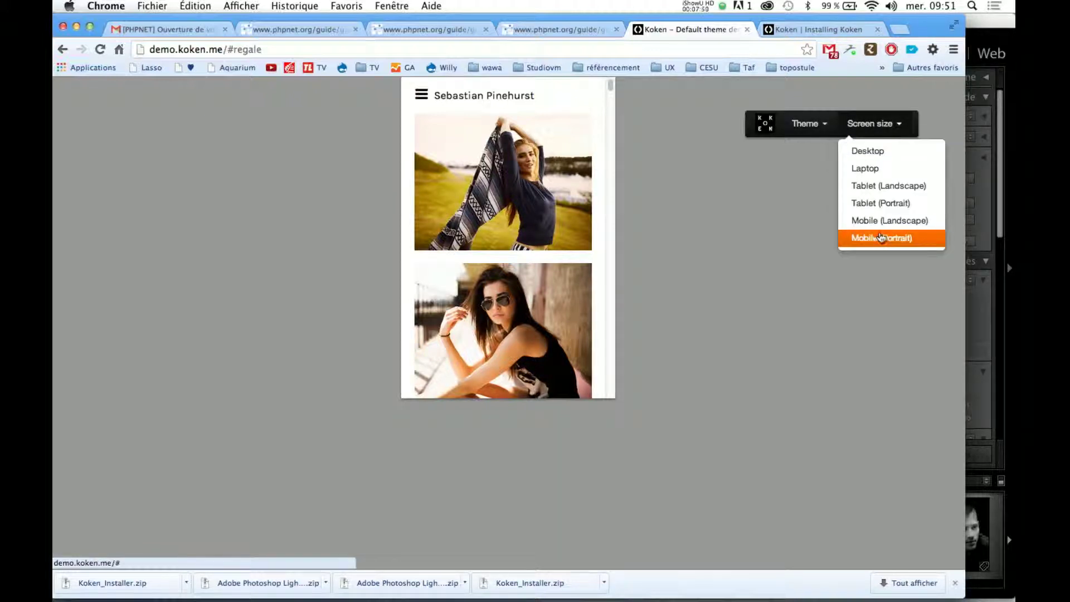
left_click(895, 220)
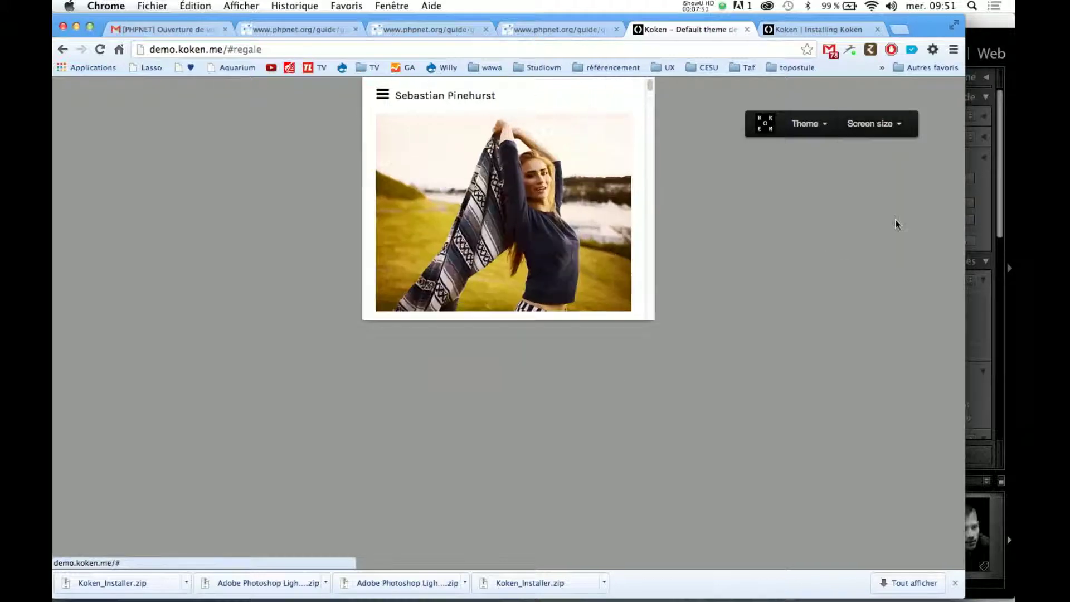
left_click(871, 128)
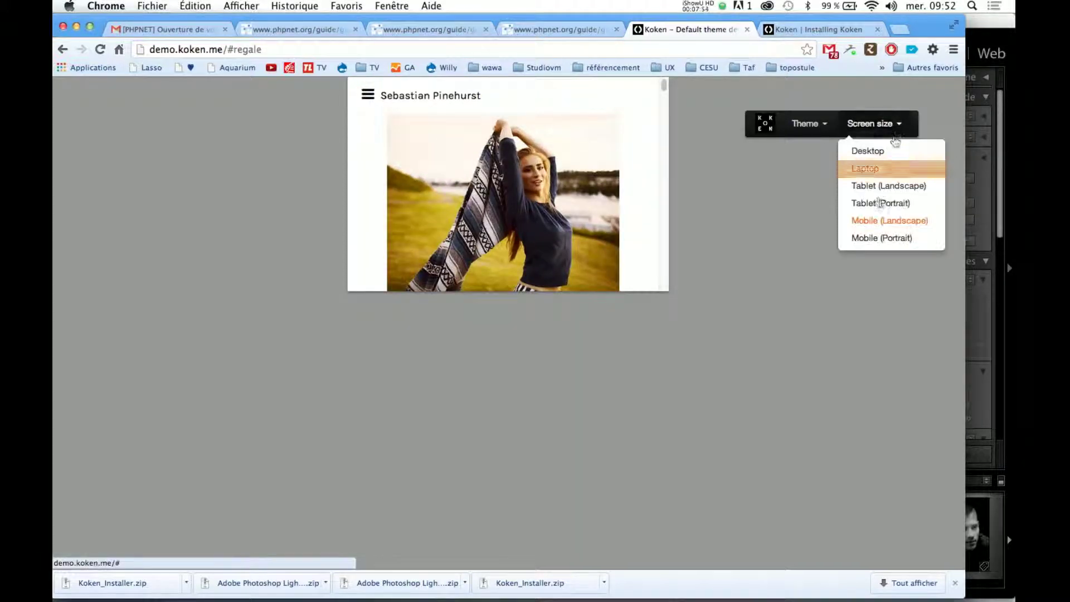
left_click(881, 205)
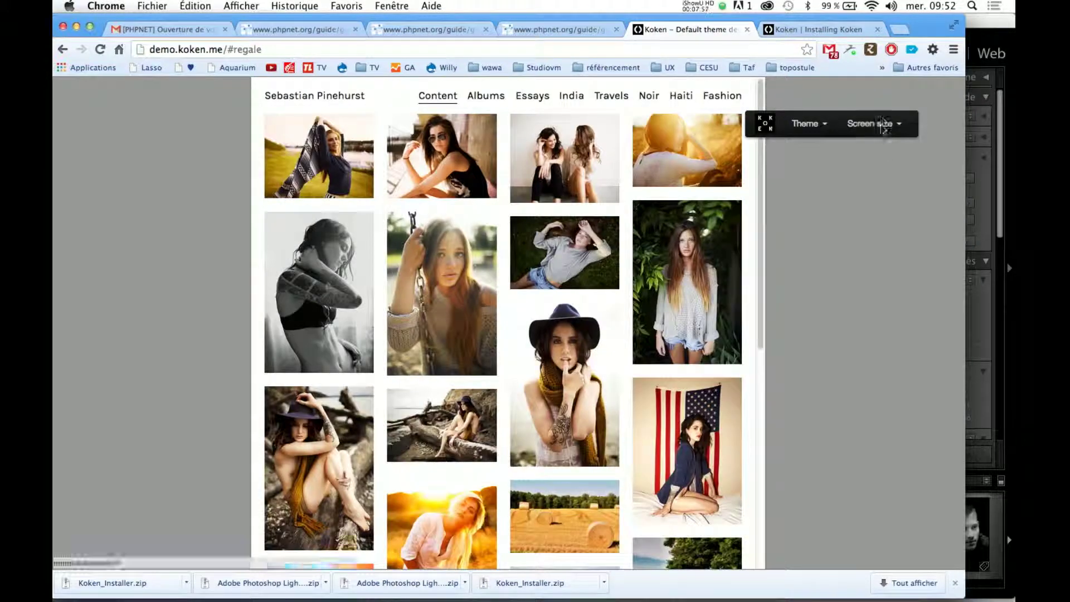
left_click(884, 124)
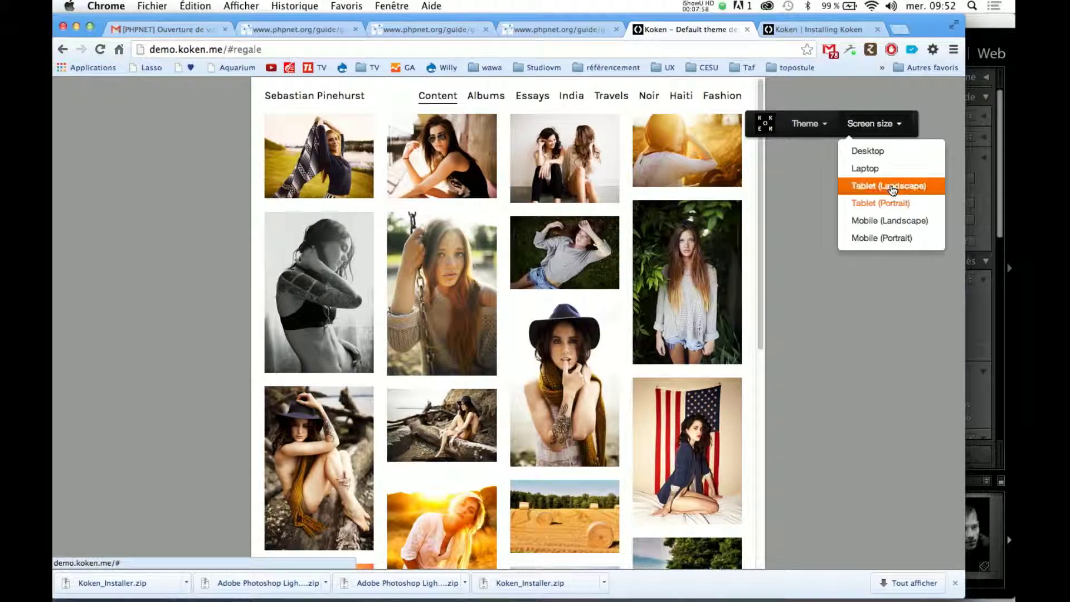
left_click(891, 187)
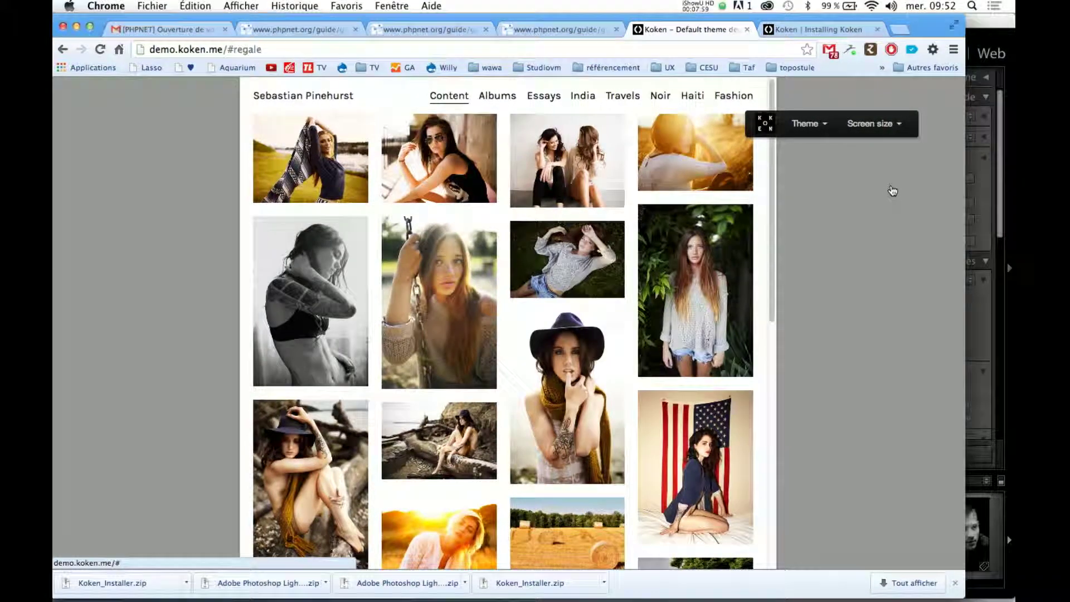
left_click(873, 123)
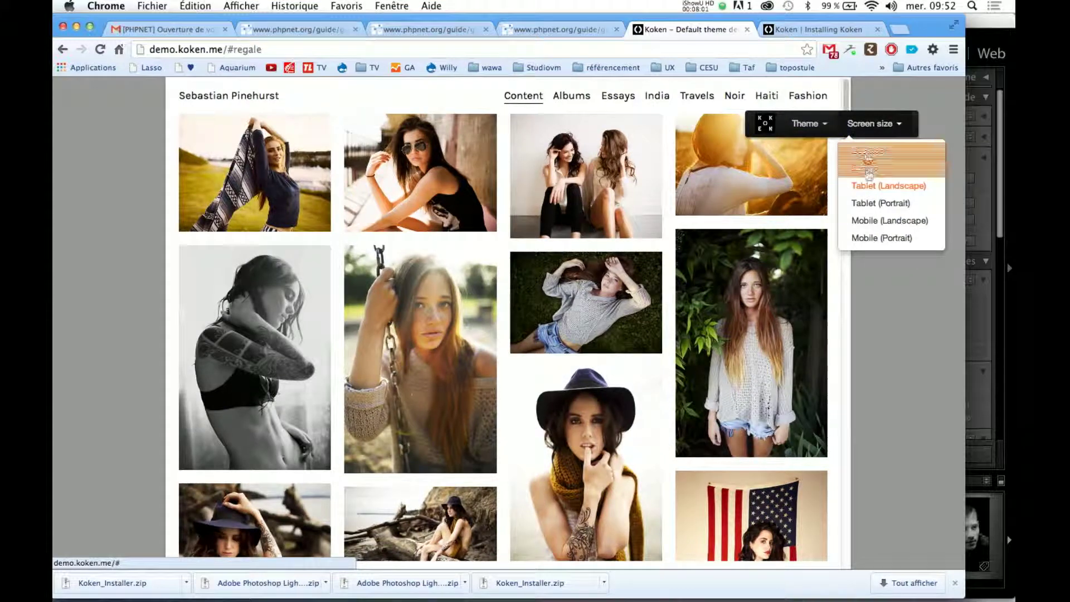
left_click(864, 168)
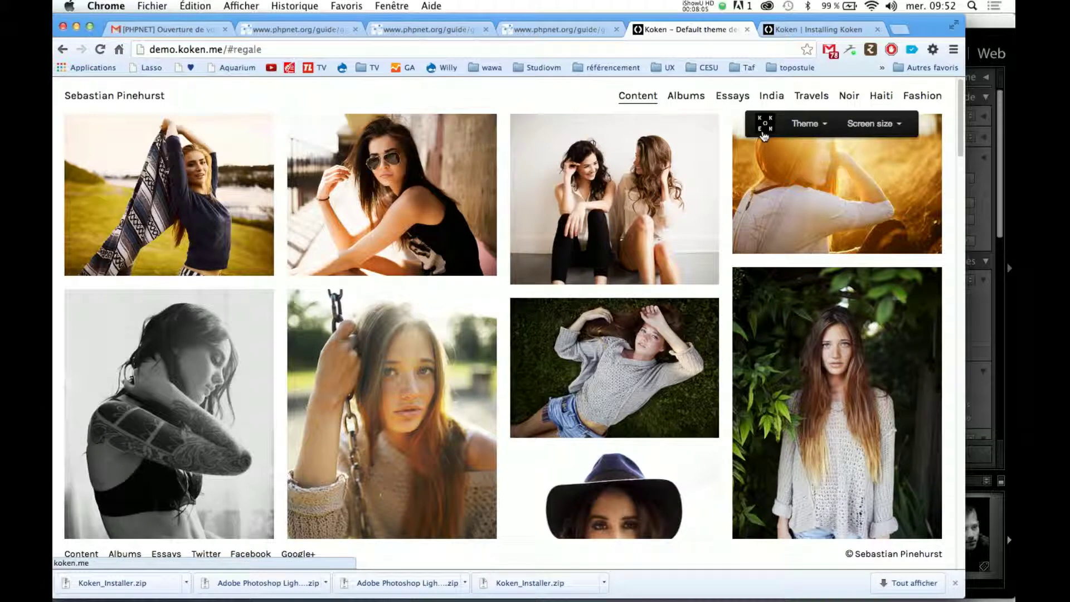
Preview the Regale theme at decreasing screen sizes: Tablet (Landscape), Tablet (Portrait) and Mobile (Landscape)
left_click(872, 124)
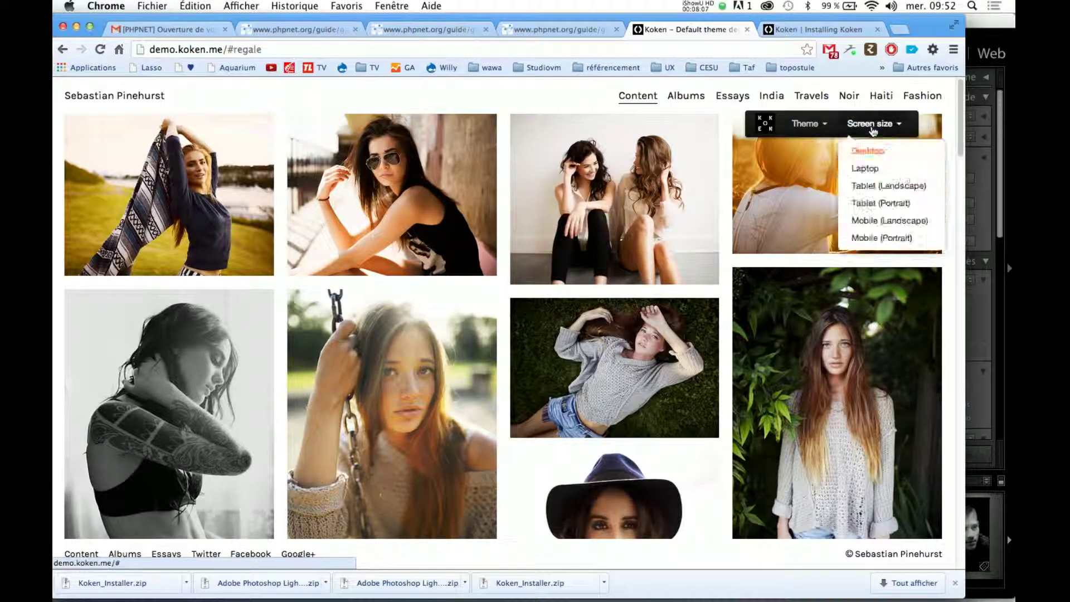
left_click(891, 188)
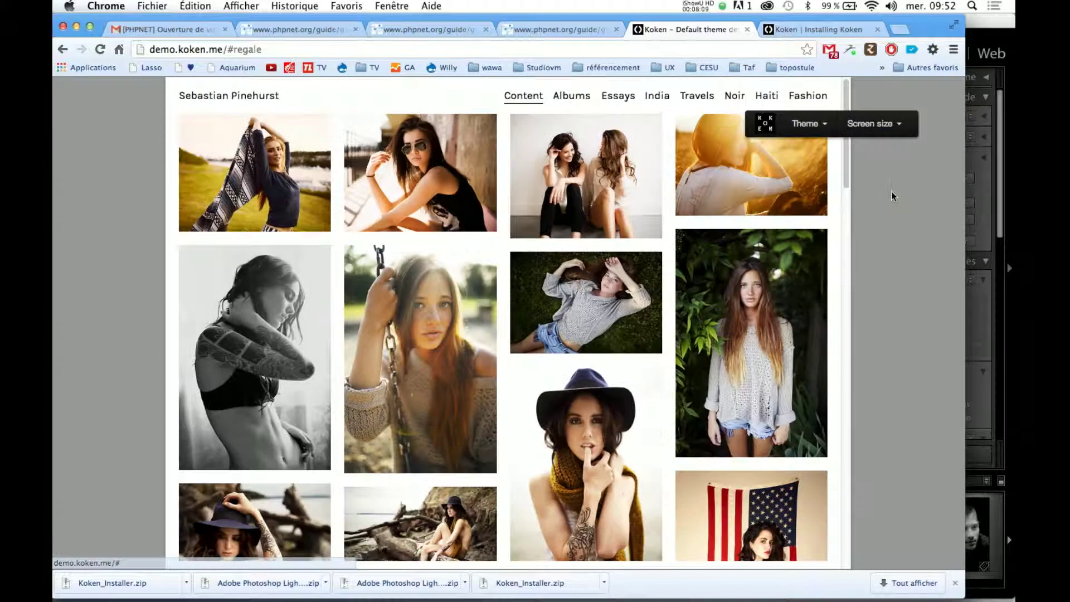
left_click(873, 129)
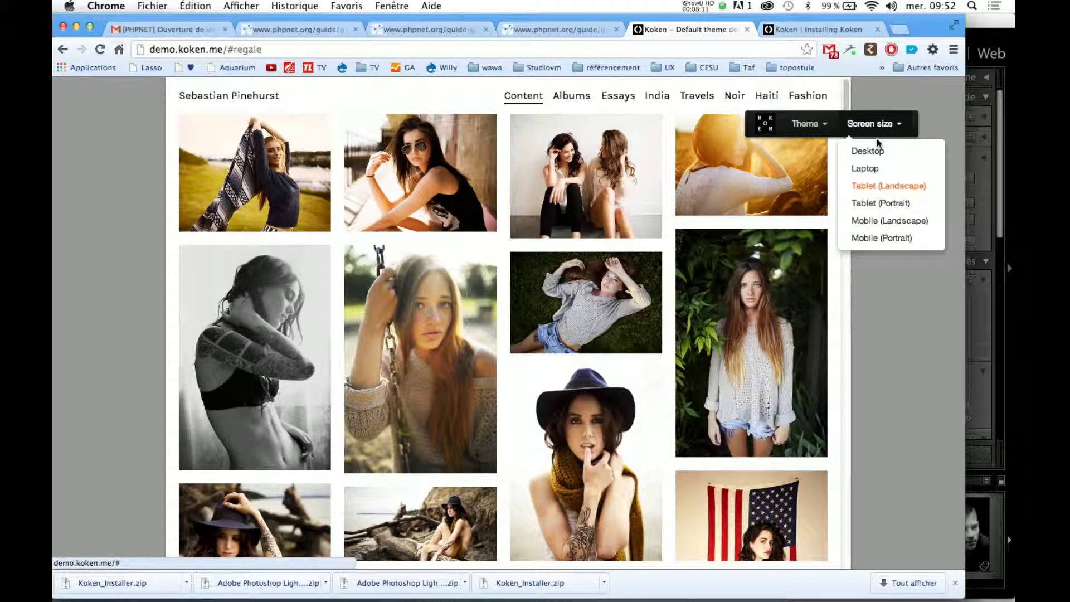
left_click(871, 204)
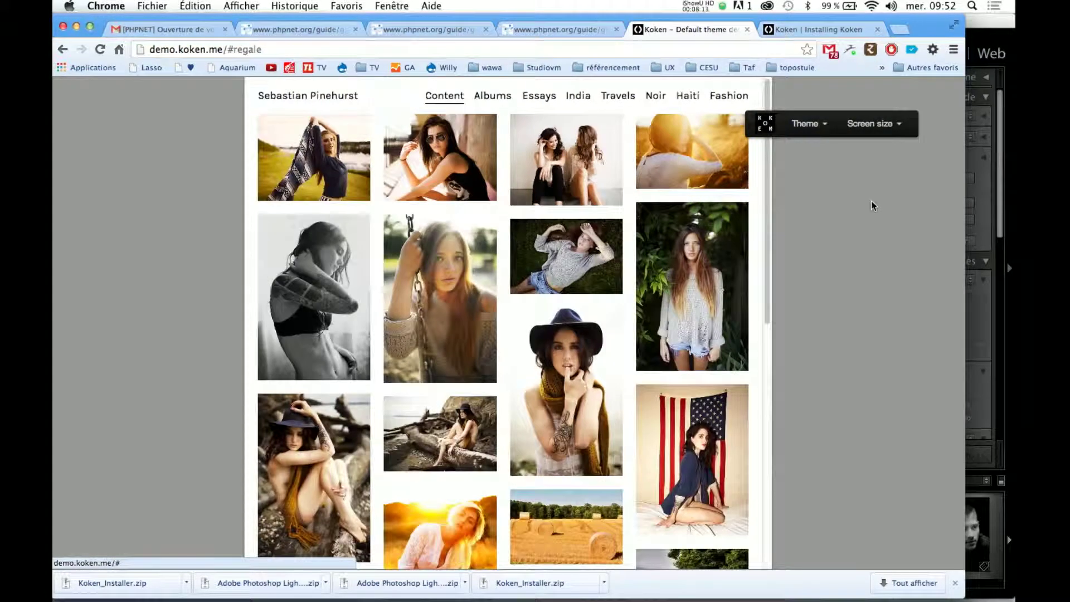
left_click(874, 123)
left_click(879, 220)
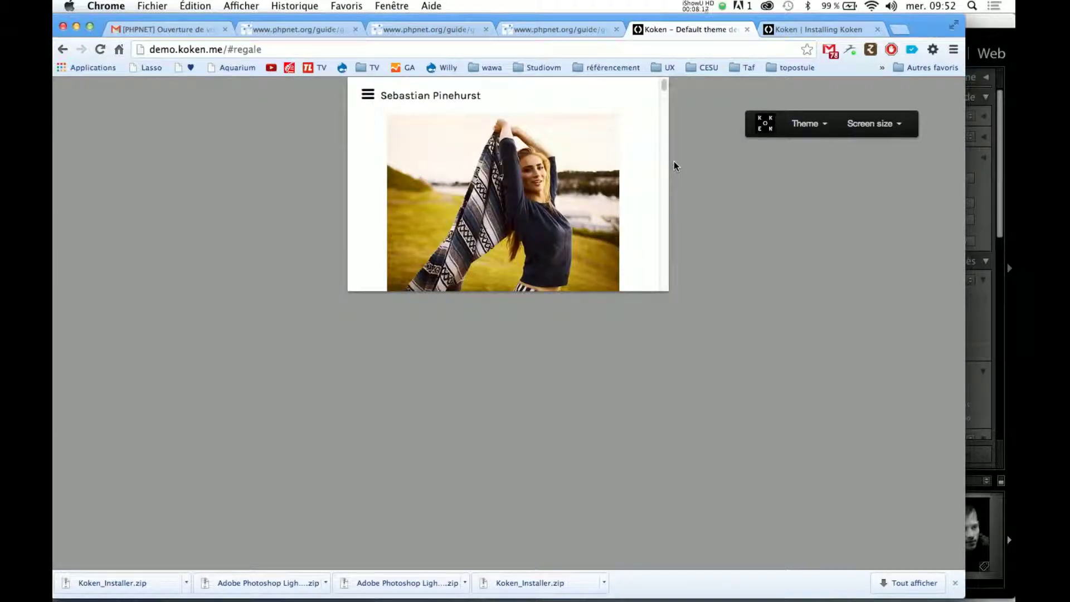
Switch to Lightroom and apply the Classique template to the gallery in the Web module
left_click(991, 24)
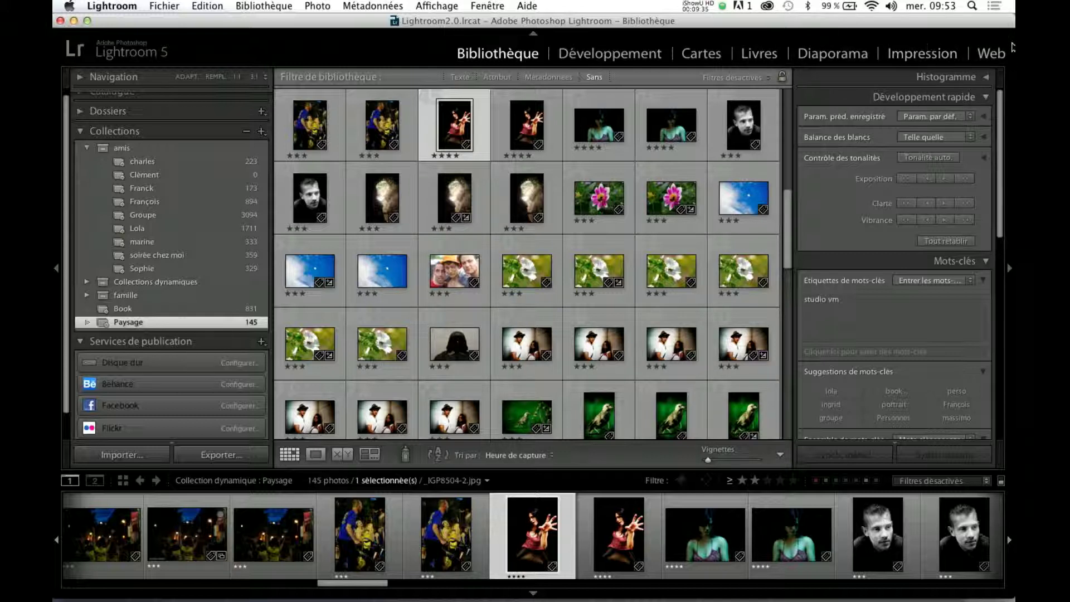
left_click(1000, 56)
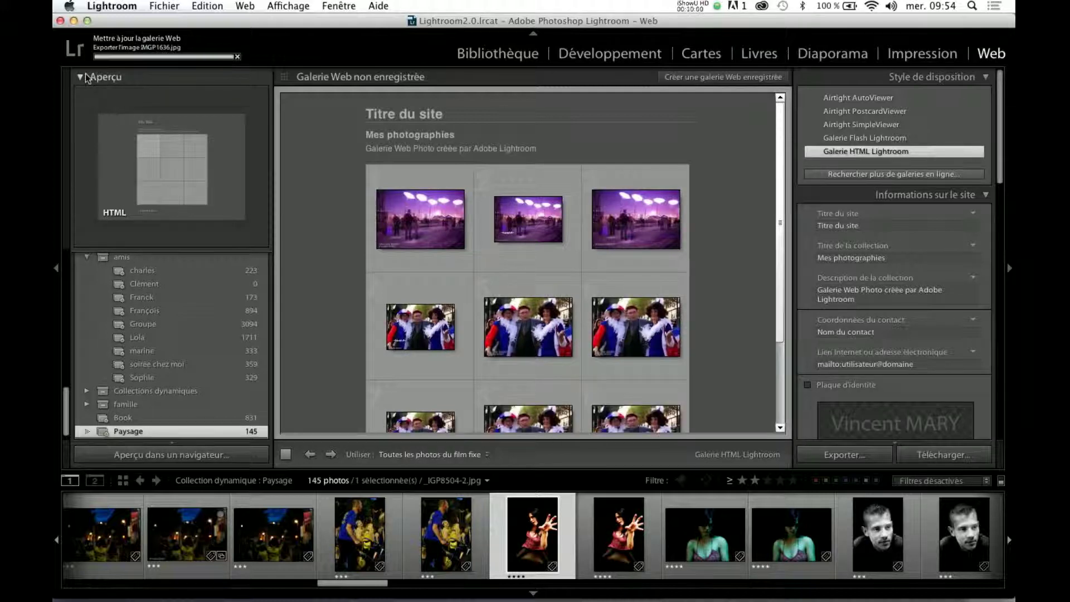
left_click(106, 76)
scroll(113, 159, "up", 10)
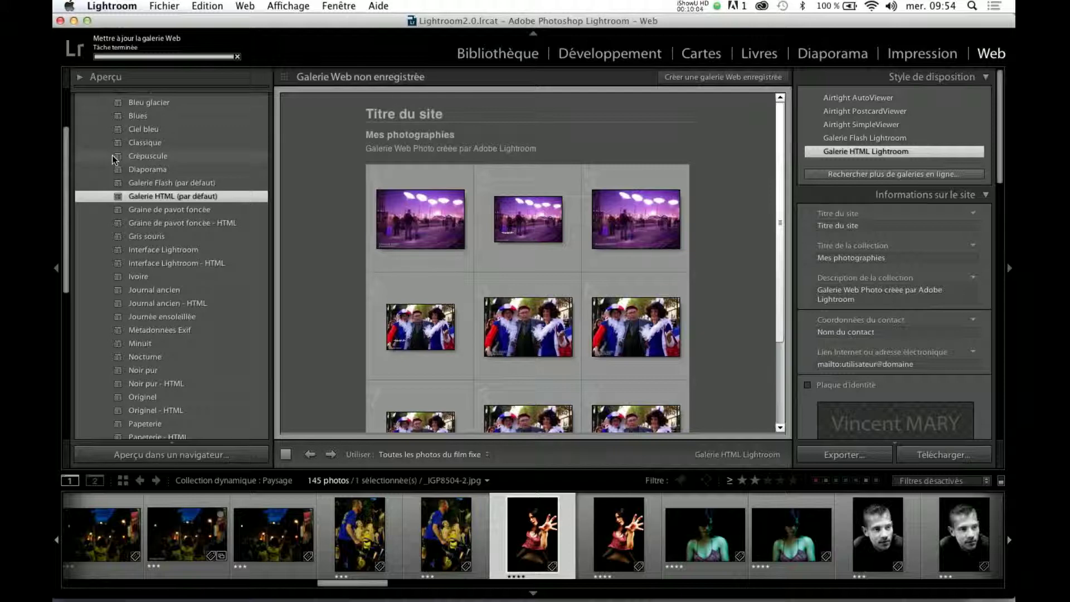
left_click(152, 144)
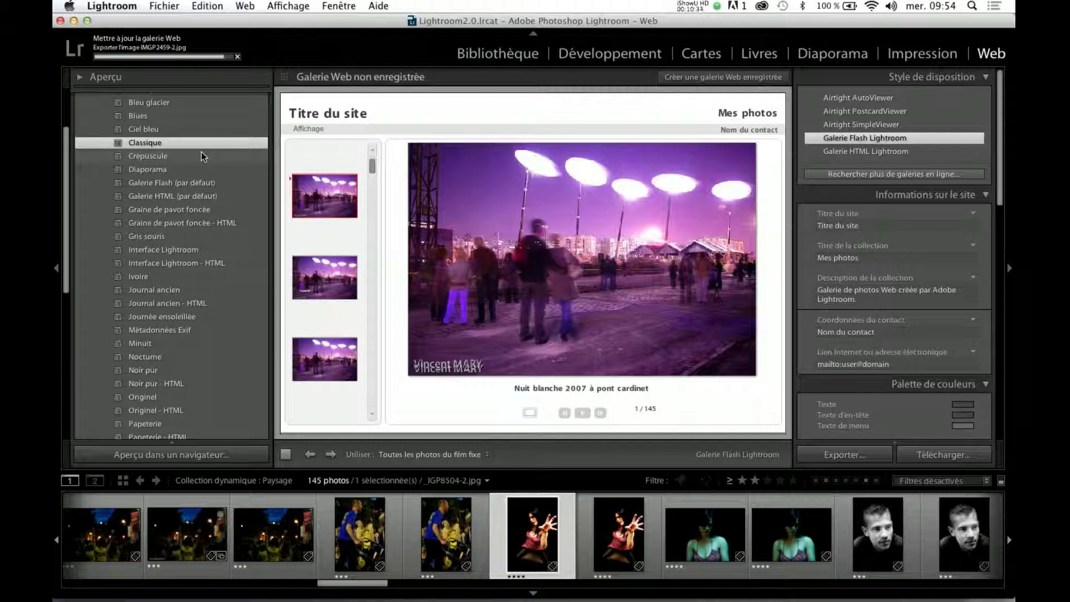
Return to the Library (Bibliothèque) module and open the external plug-in manager
left_click(494, 55)
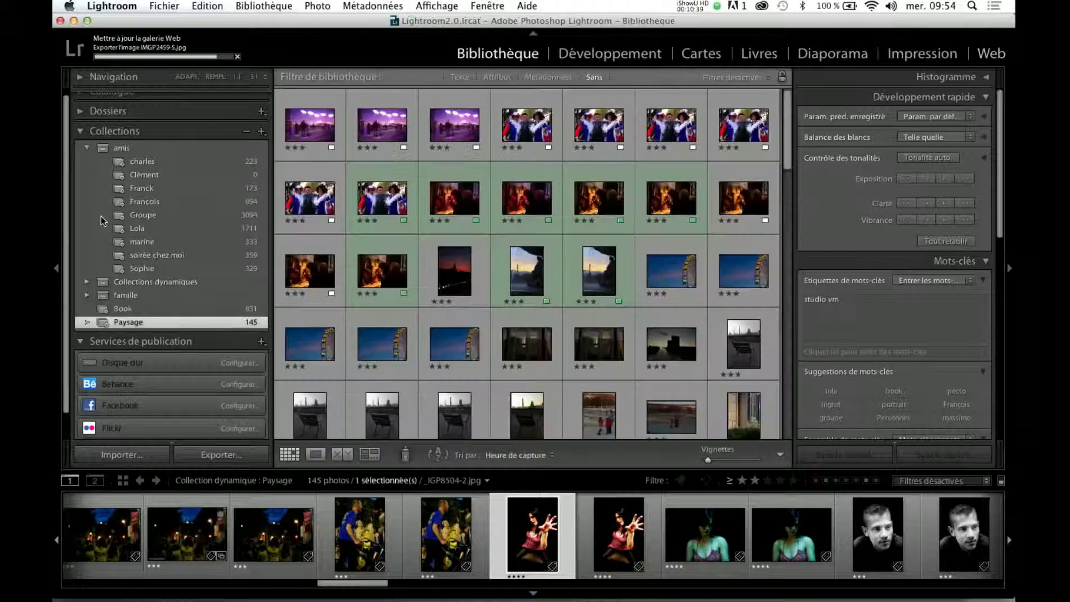
left_click(109, 5)
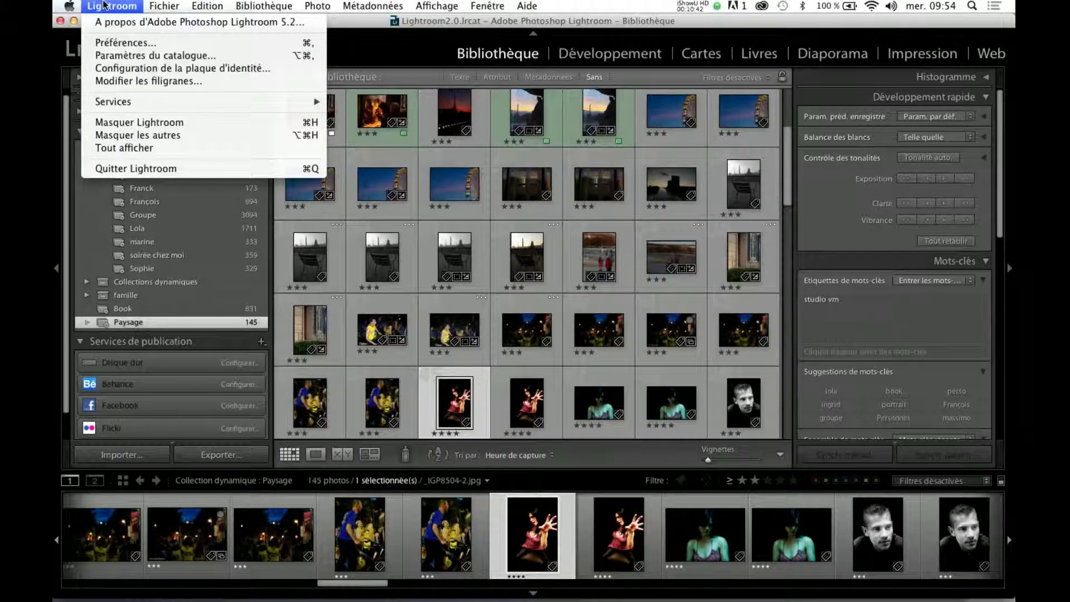
mouse_move(164, 6)
mouse_move(200, 182)
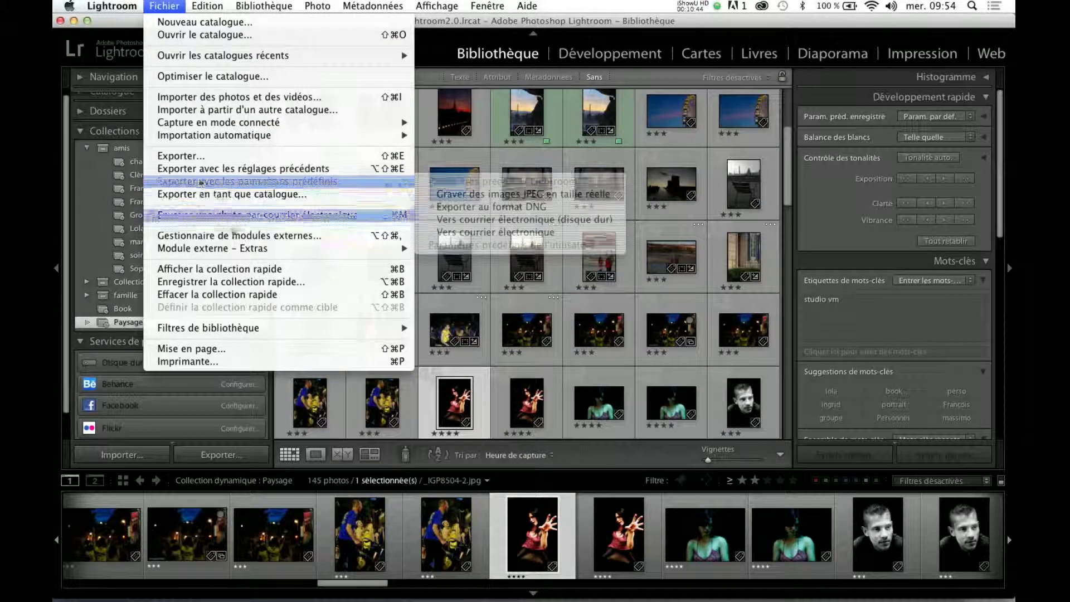
mouse_move(250, 250)
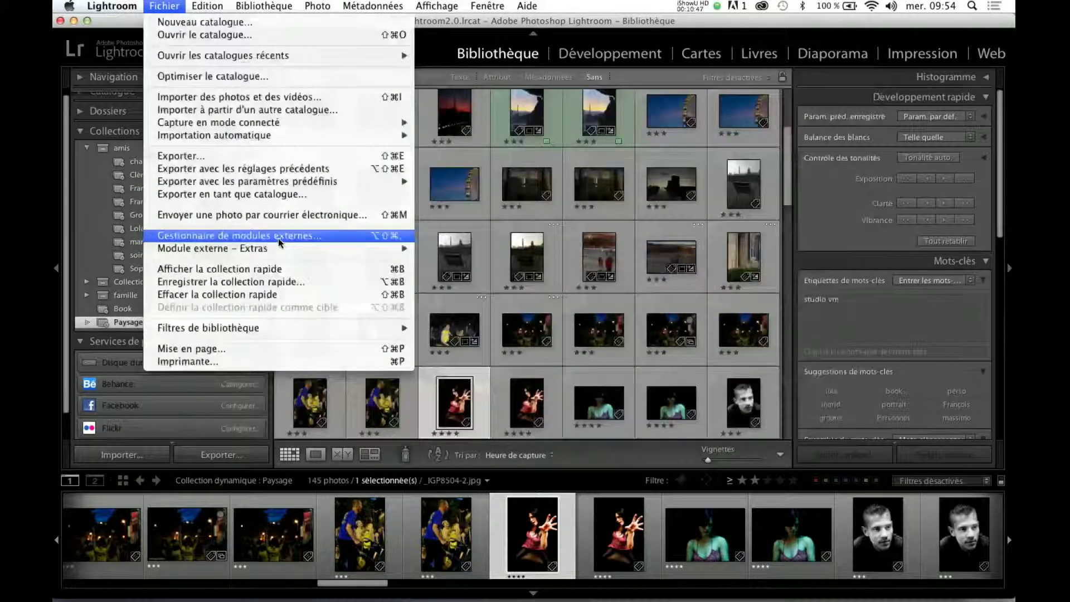
left_click(279, 237)
Add the koken.lrplugin module from the Applications folder and close the plug-in manager
left_click(277, 394)
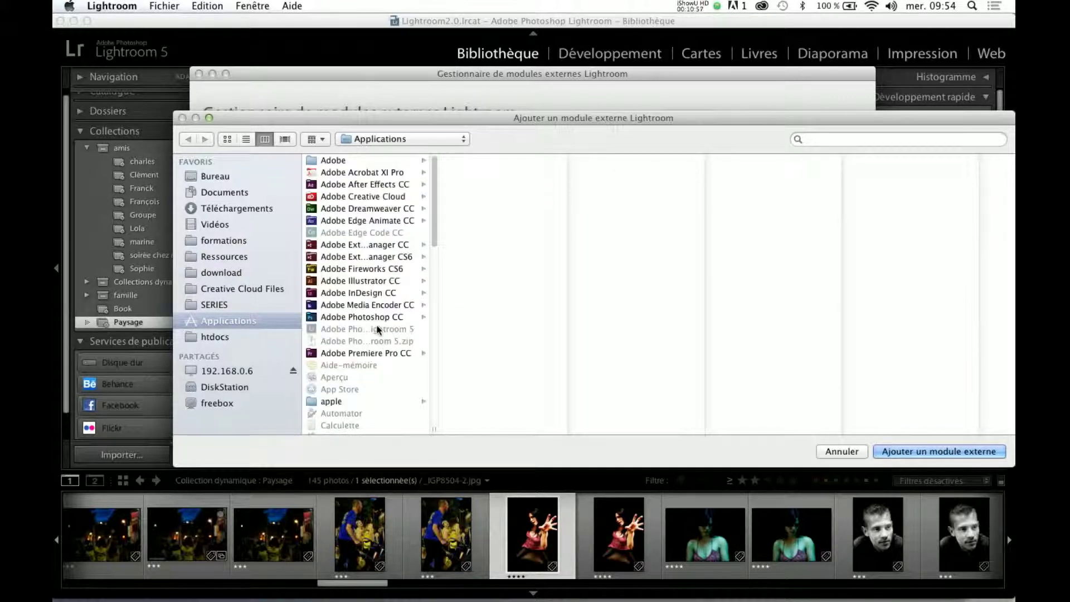
scroll(345, 357, "down", 2)
scroll(344, 357, "down", 8)
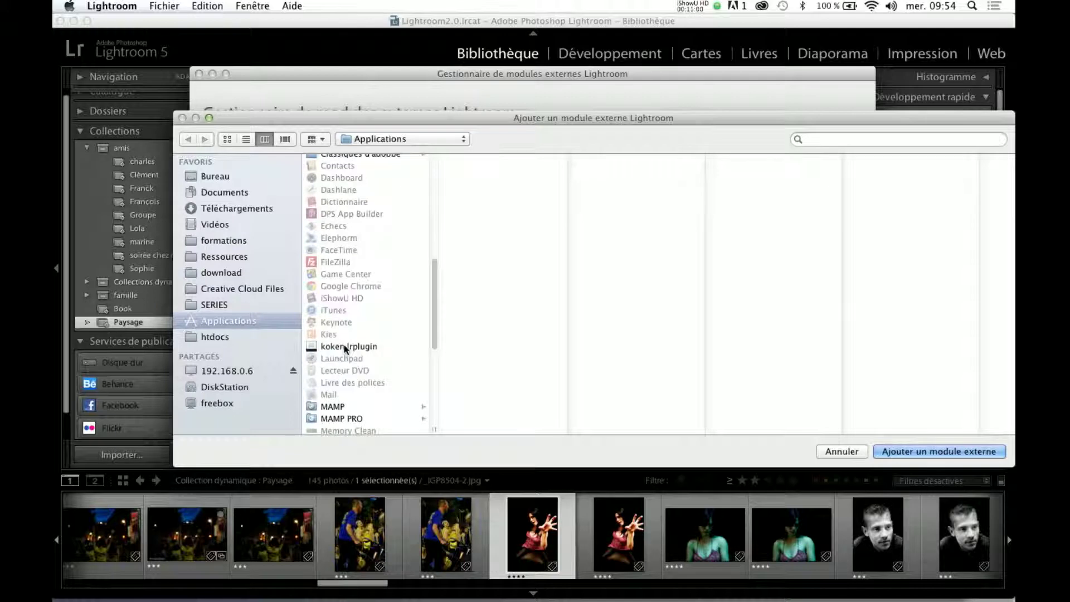
left_click(343, 346)
key("Return")
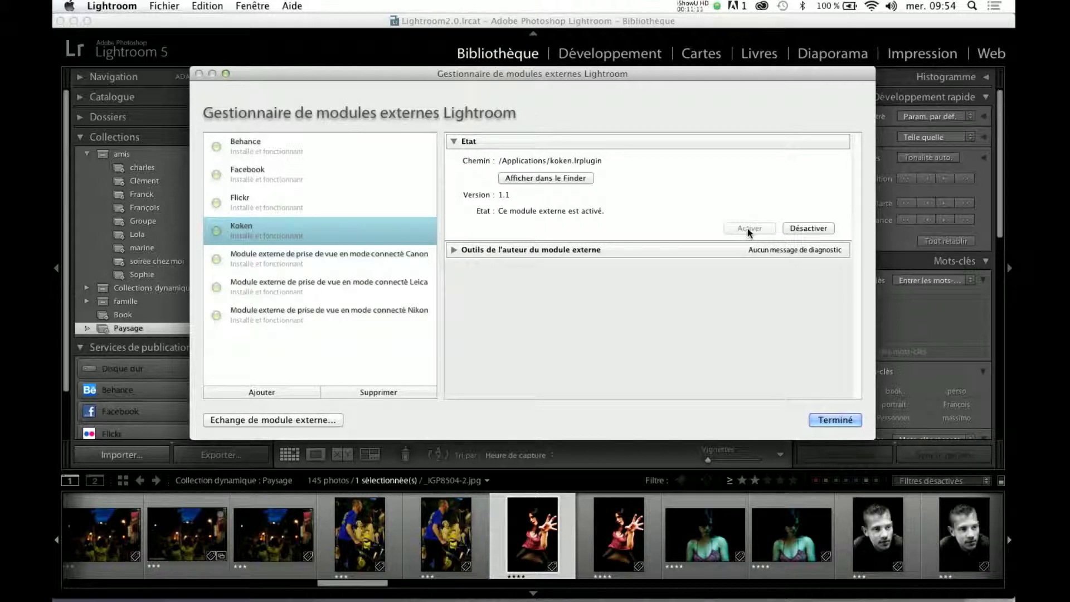
left_click(838, 420)
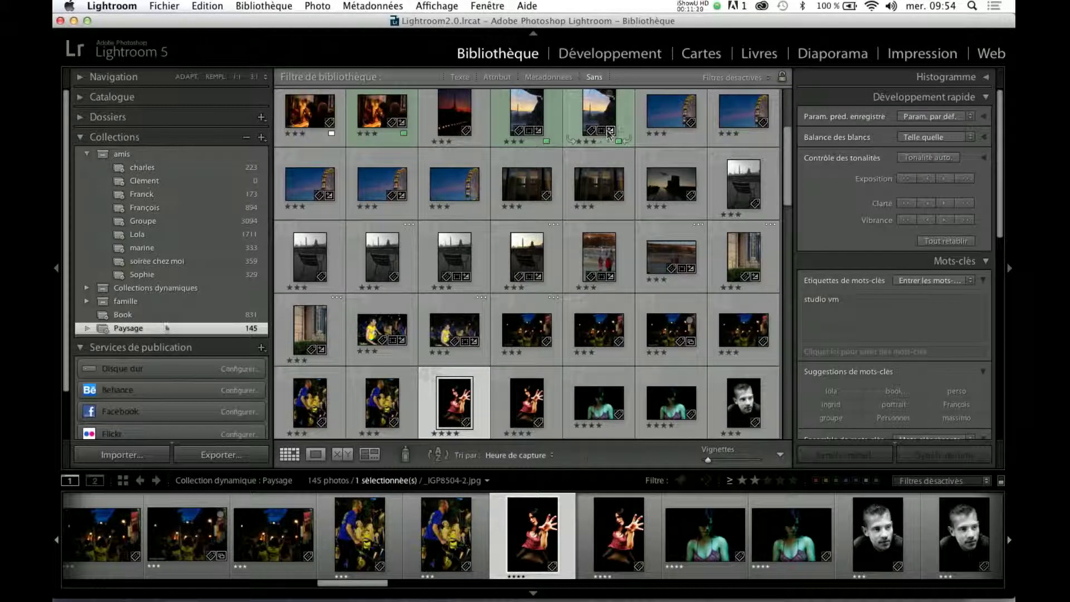
Collapse the collections list and view the Koken publishing service's configuration, leaving it without saving
scroll(155, 328, "down", 1)
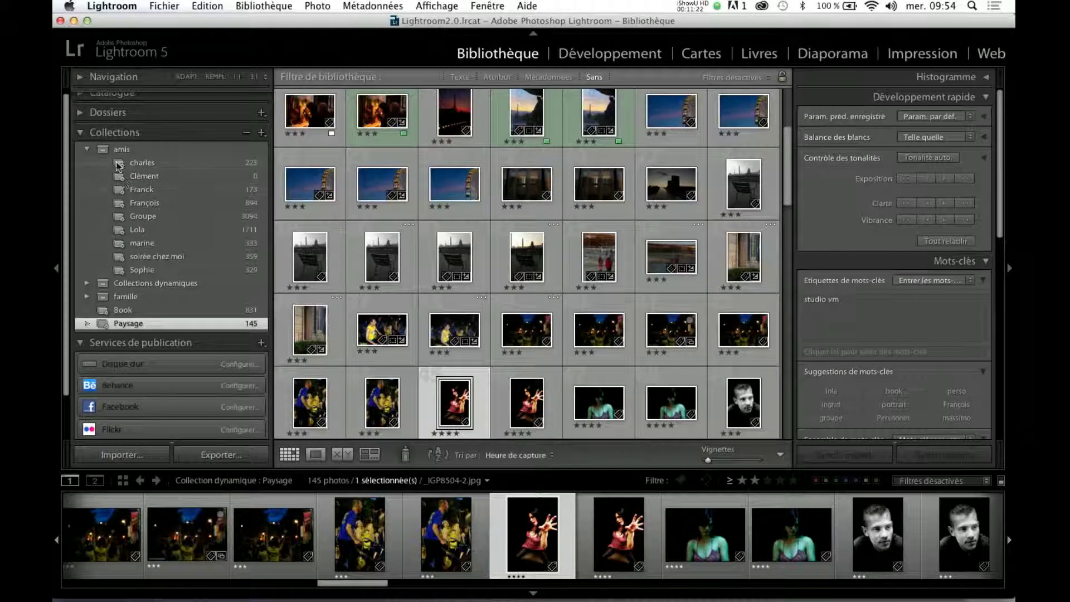
left_click(102, 134)
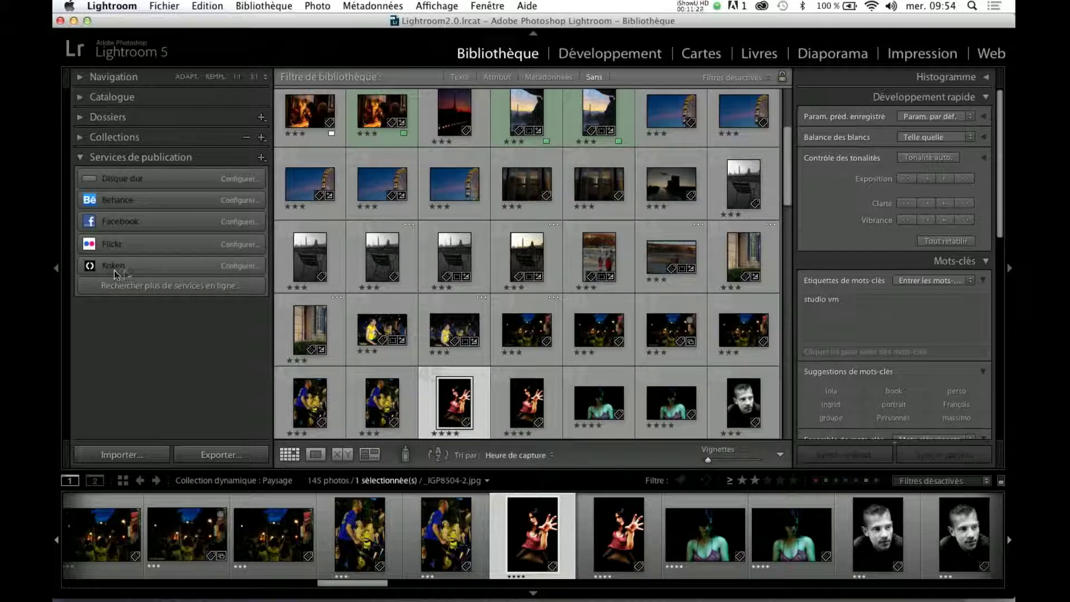
left_click(232, 266)
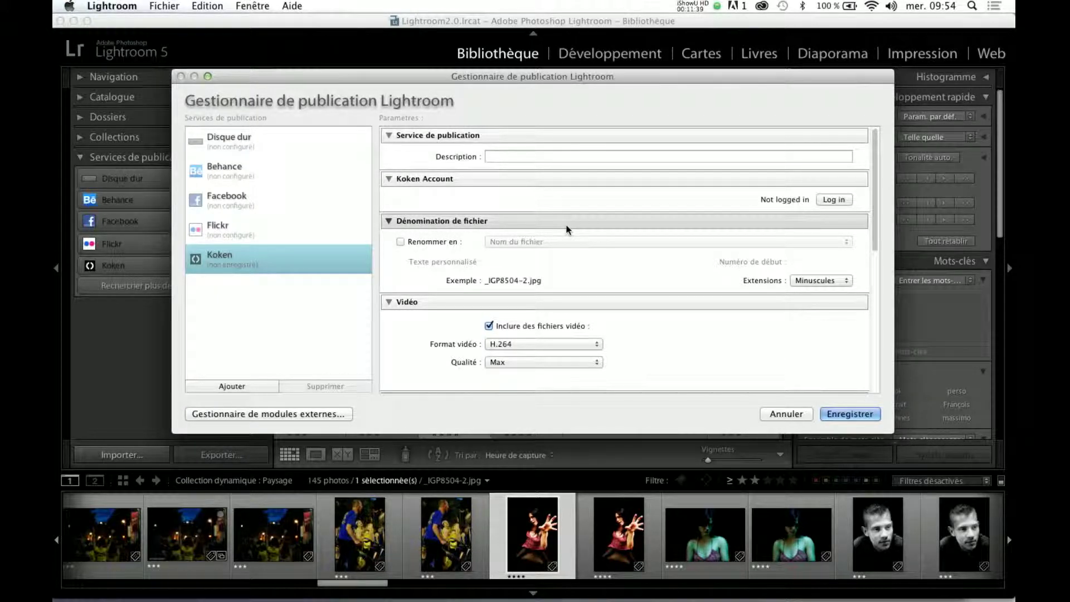
left_click(783, 417)
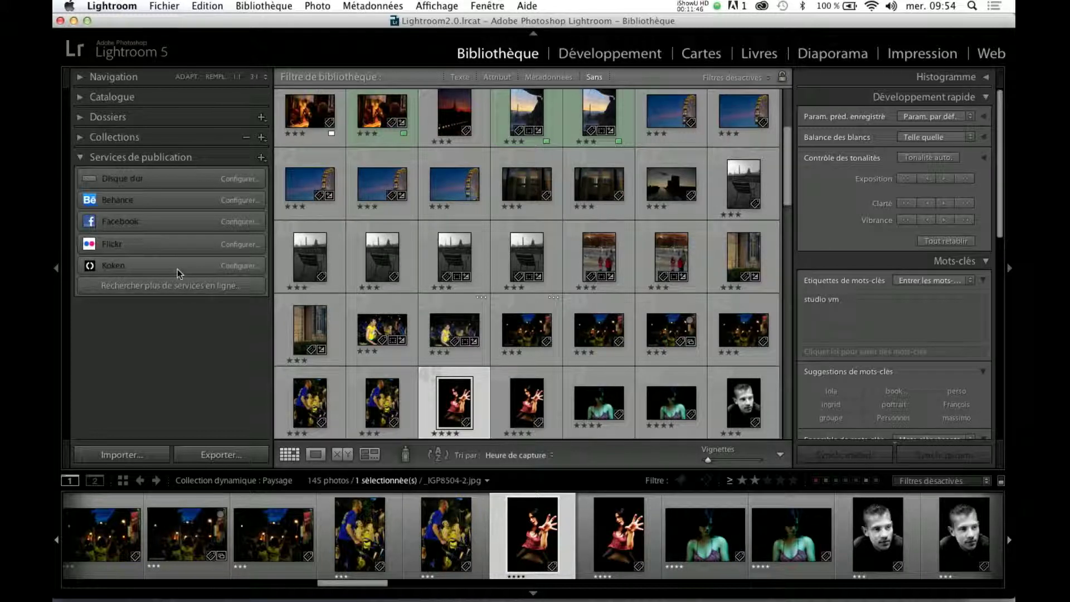
Expand the collections list again and examine the collections together with the publishing services below them
left_click(80, 138)
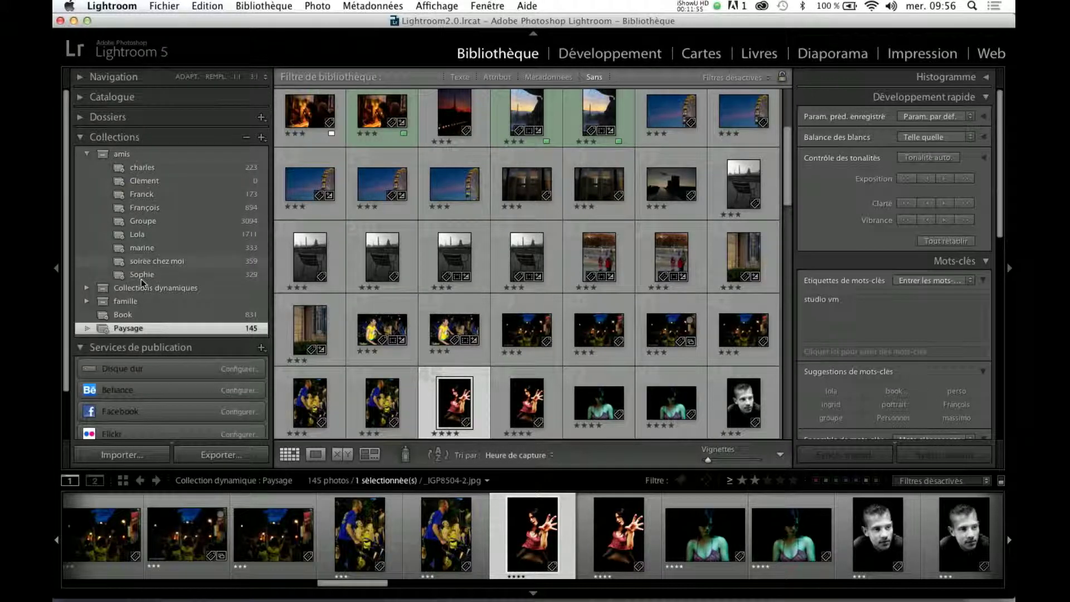
scroll(139, 302, "down", 2)
scroll(117, 308, "down", 1)
scroll(117, 309, "up", 1)
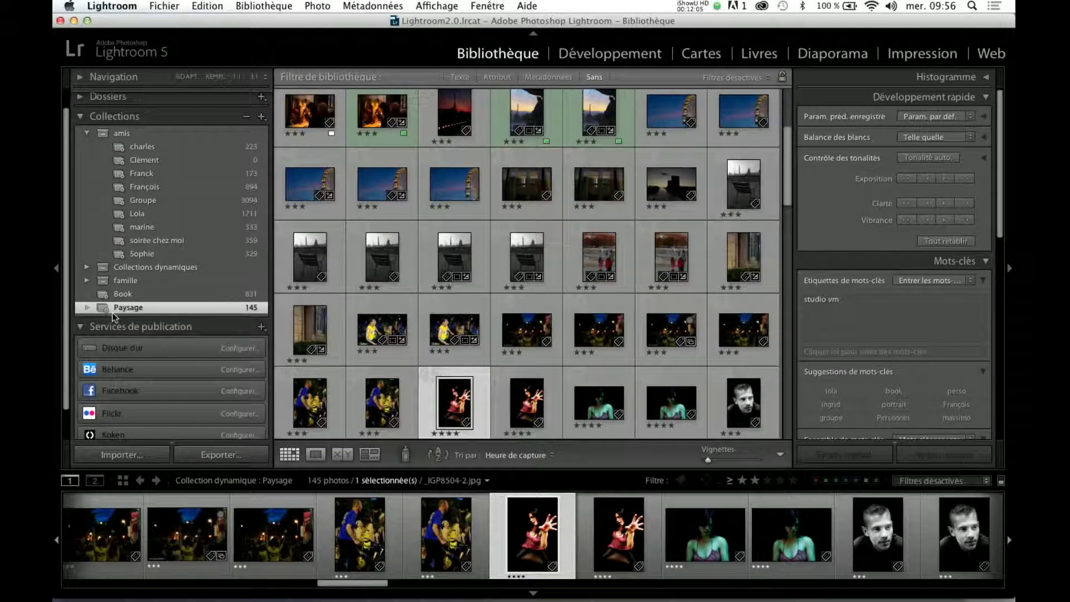
scroll(174, 389, "down", 1)
scroll(174, 388, "down", 1)
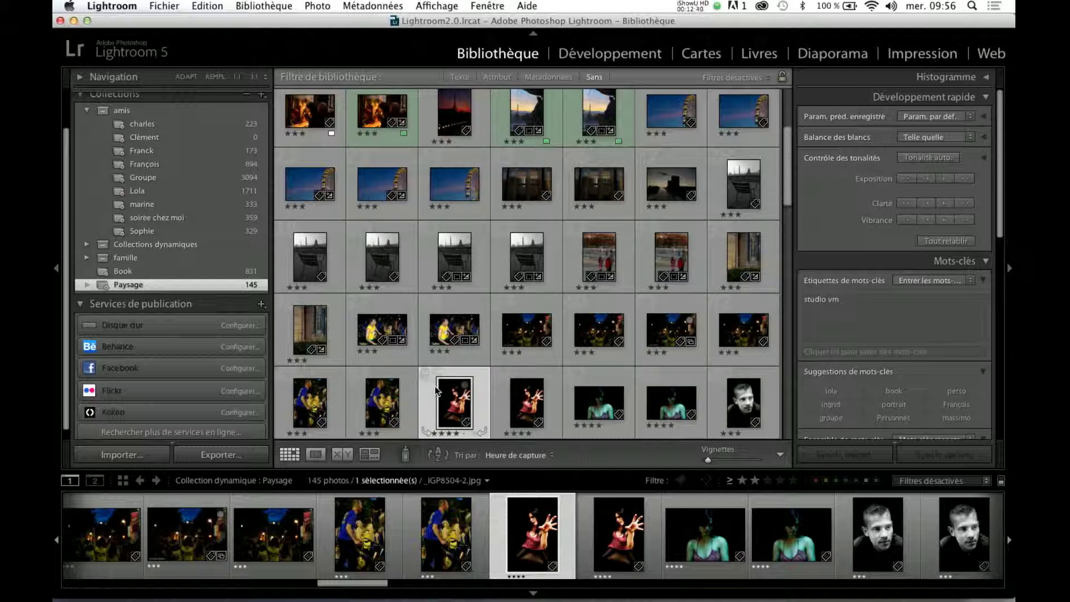
Examine the available actions, keywords and metadata of the selected photo _IGP8504-2.jpg, from its file name and title fields to its camera details
right_click(435, 385)
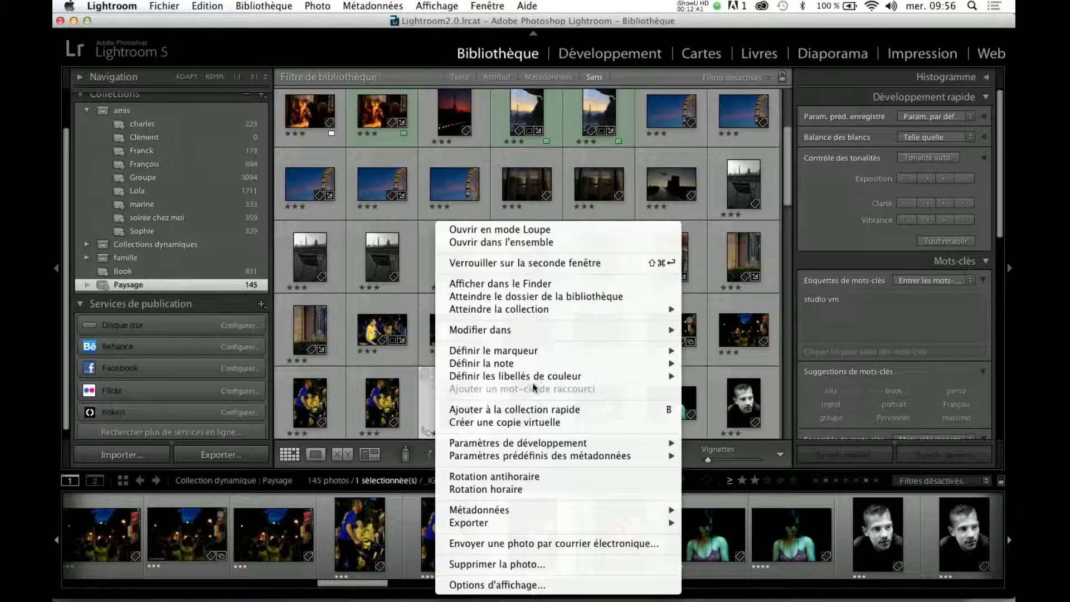
left_click(401, 389)
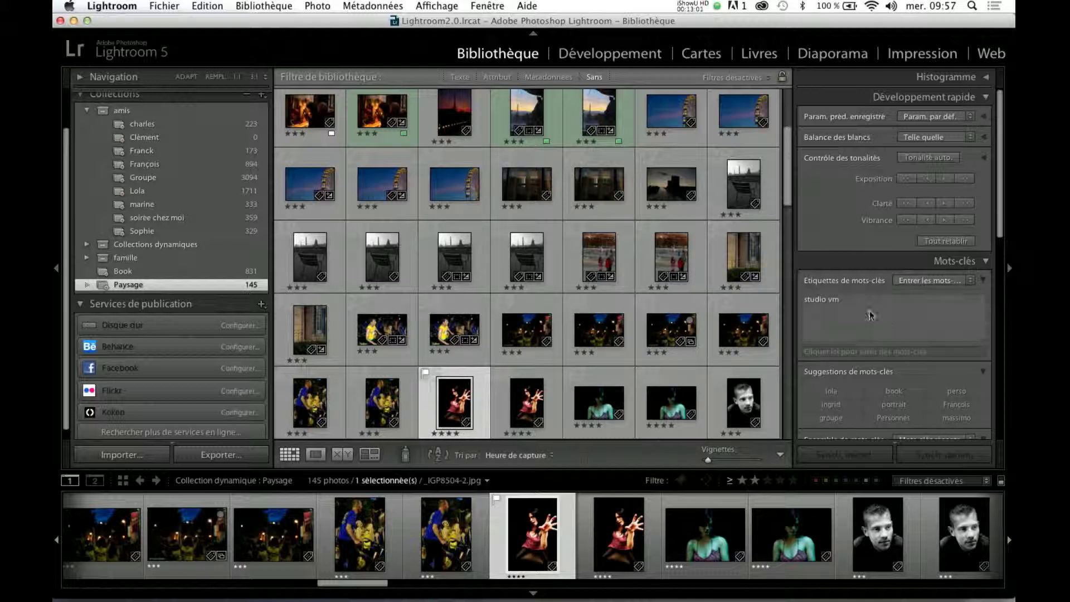
mouse_move(897, 322)
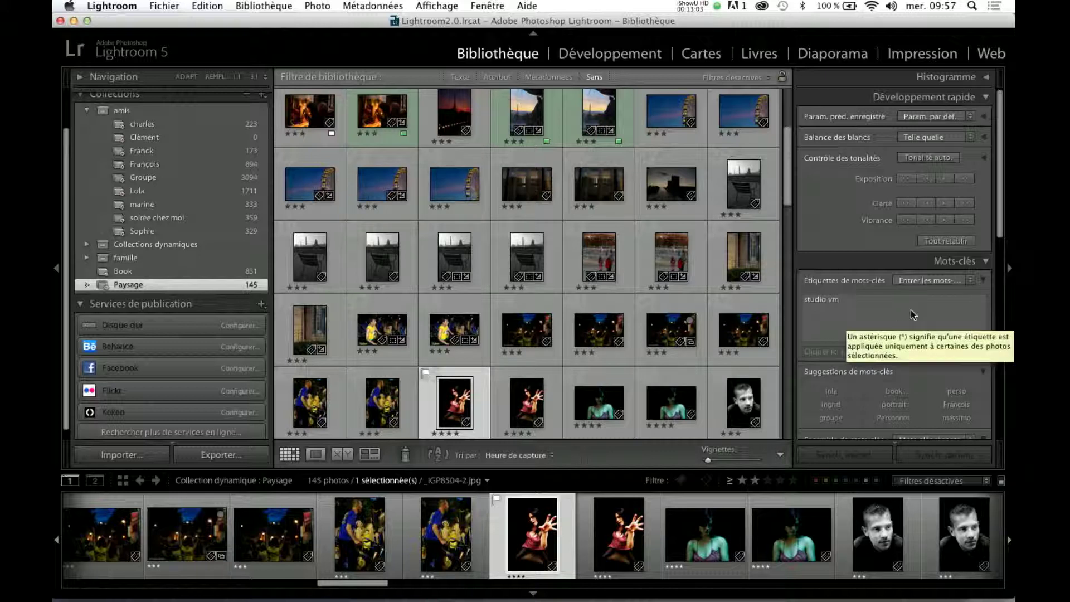
scroll(870, 205, "down", 3)
scroll(870, 206, "down", 3)
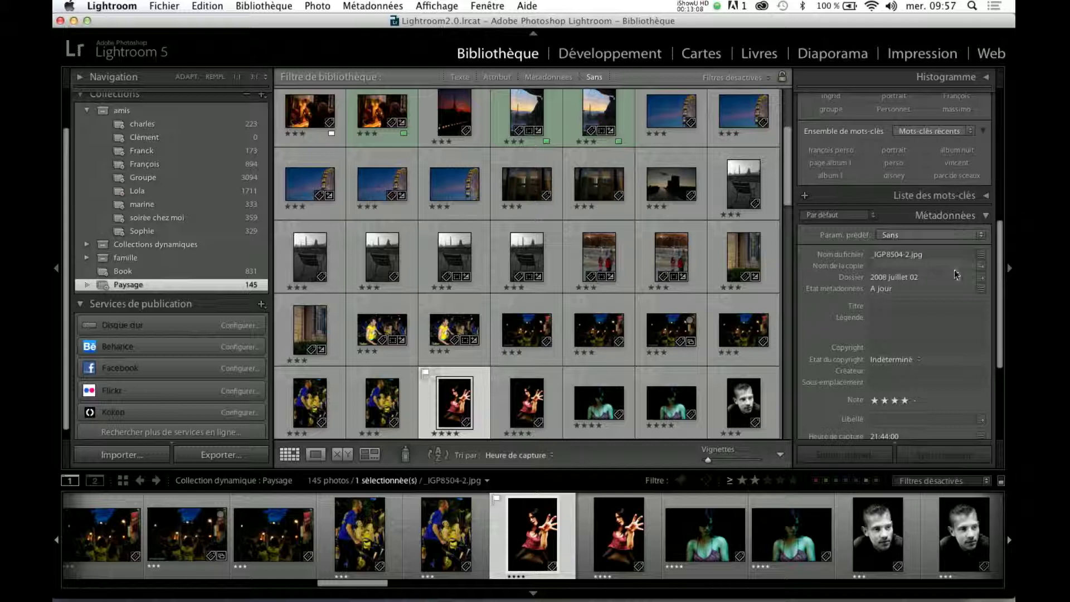
scroll(954, 228, "down", 1)
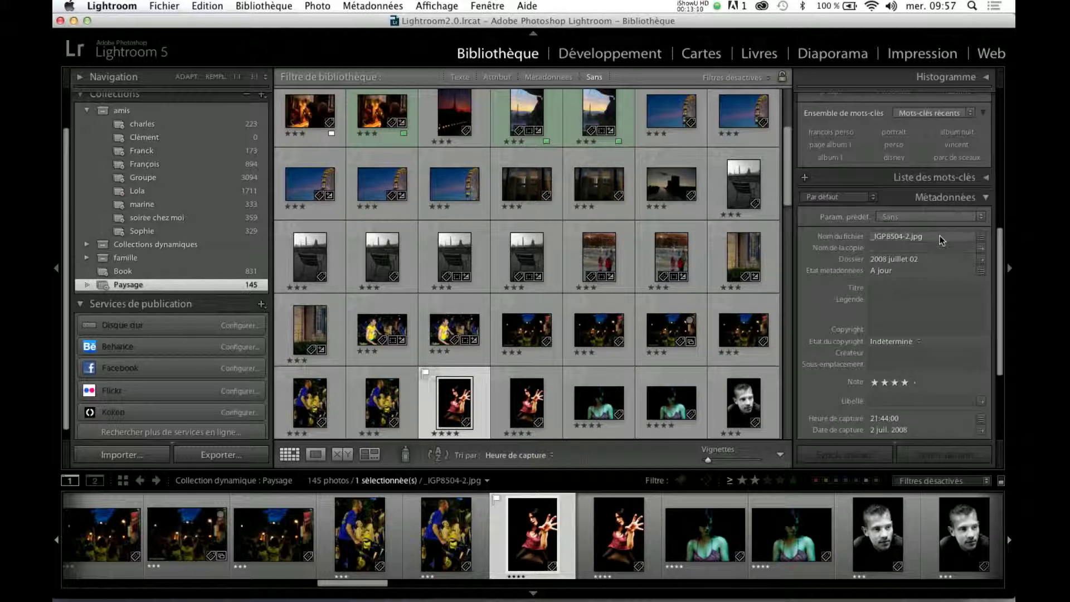
left_click(941, 240)
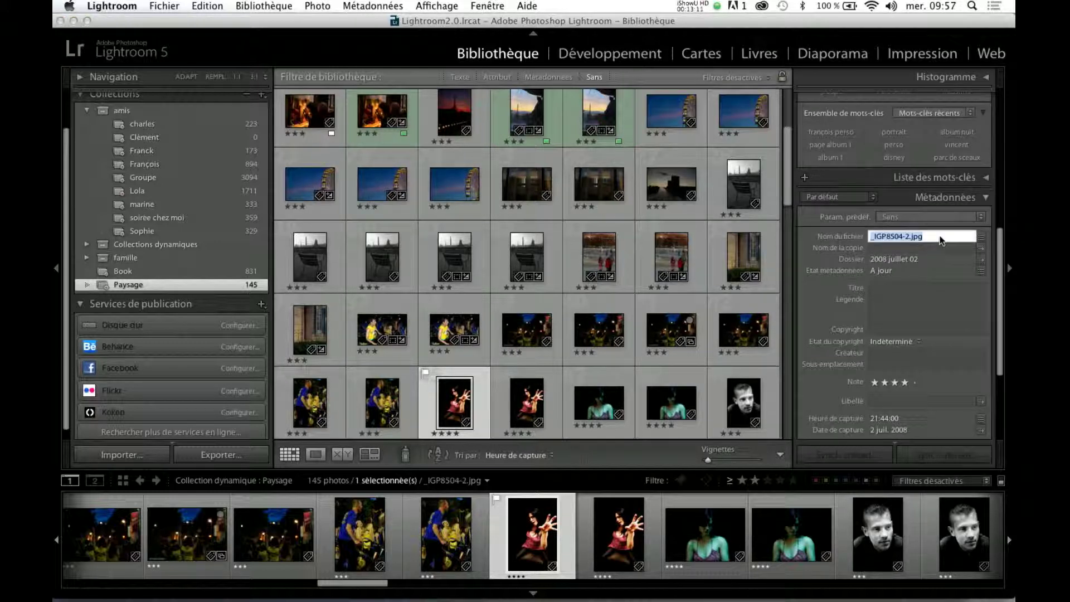
scroll(932, 259, "down", 5)
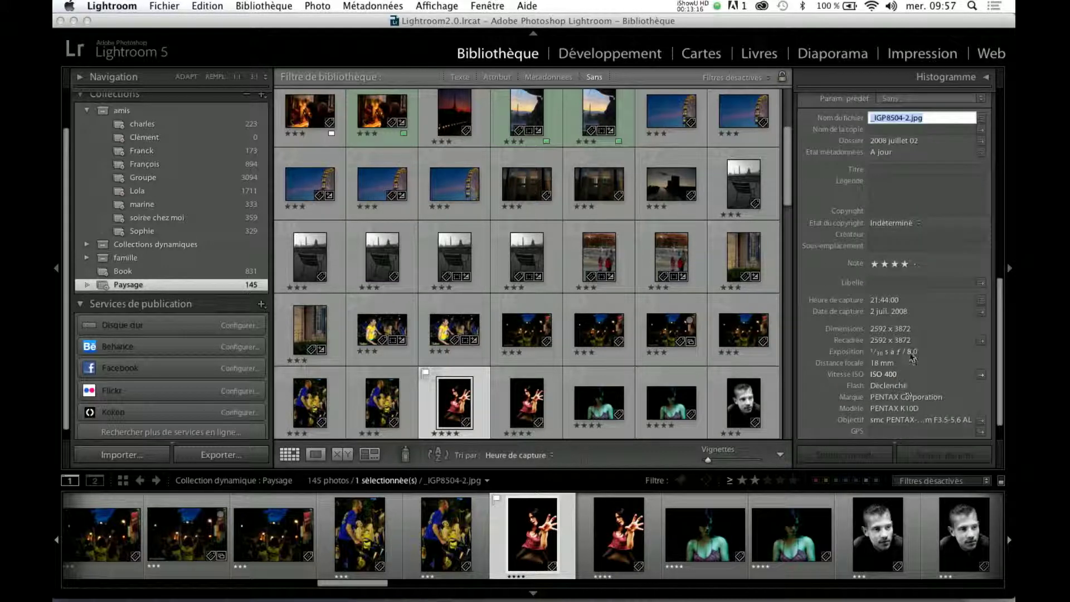
scroll(913, 318, "down", 1)
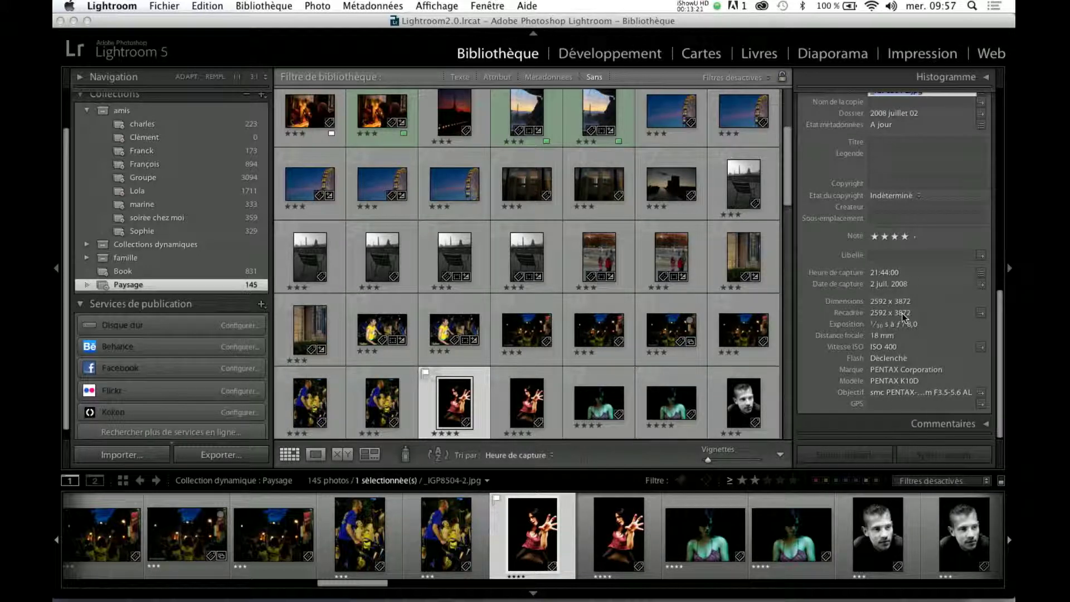
scroll(909, 347, "up", 2)
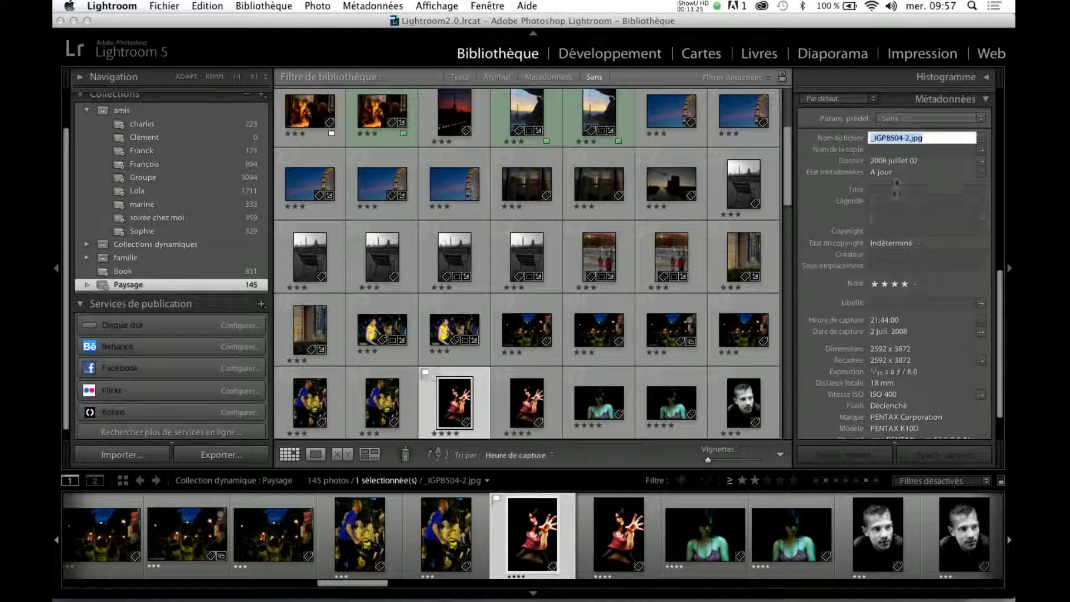
scroll(905, 299, "up", 5)
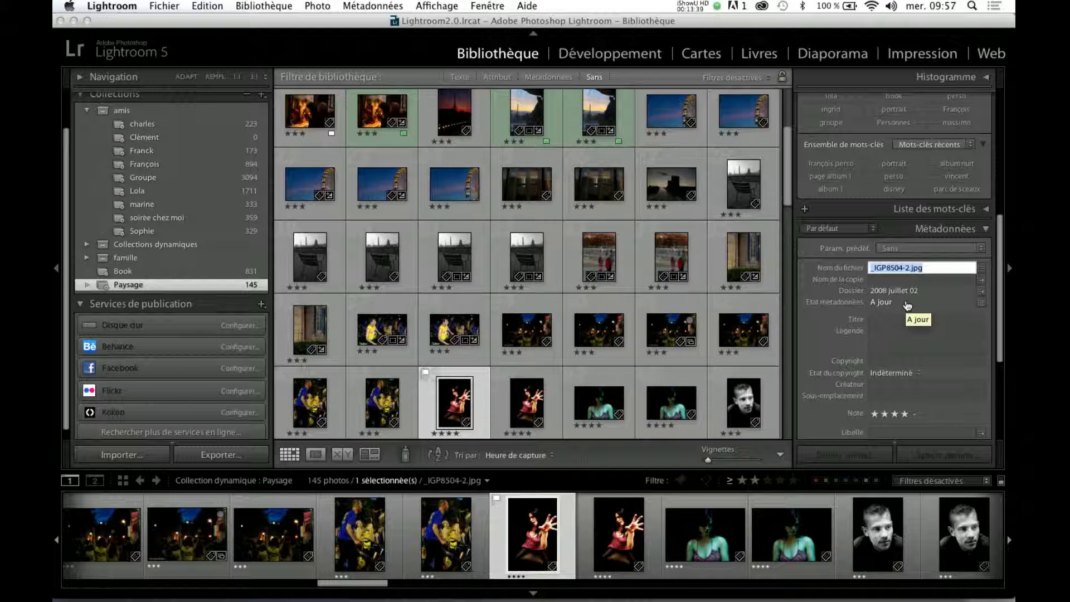
Switch from Lightroom to the Keynote presentation
key("super+Tab")
key("super+Tab")
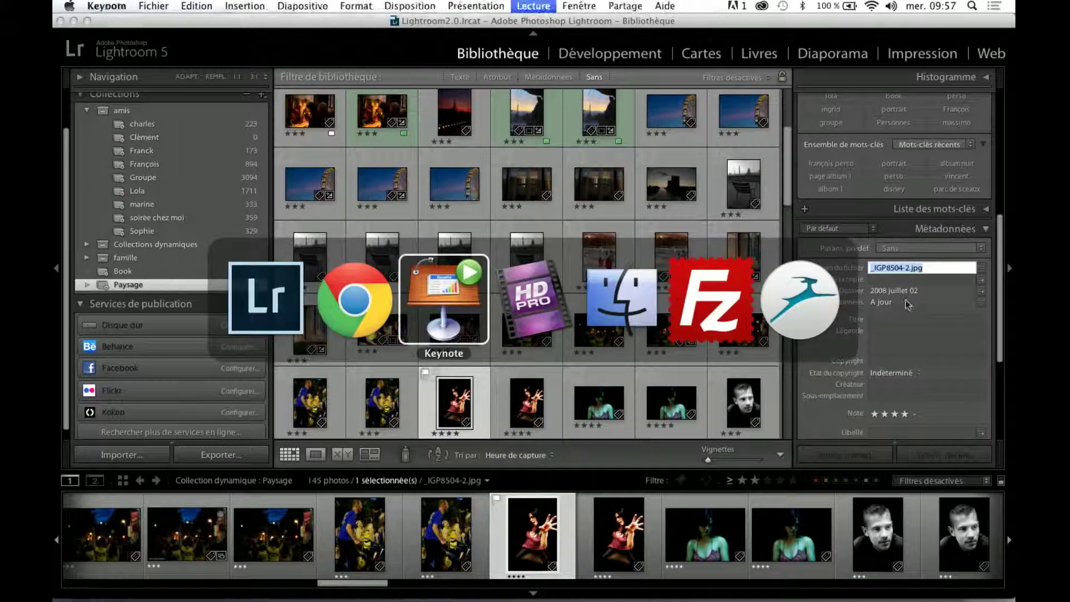